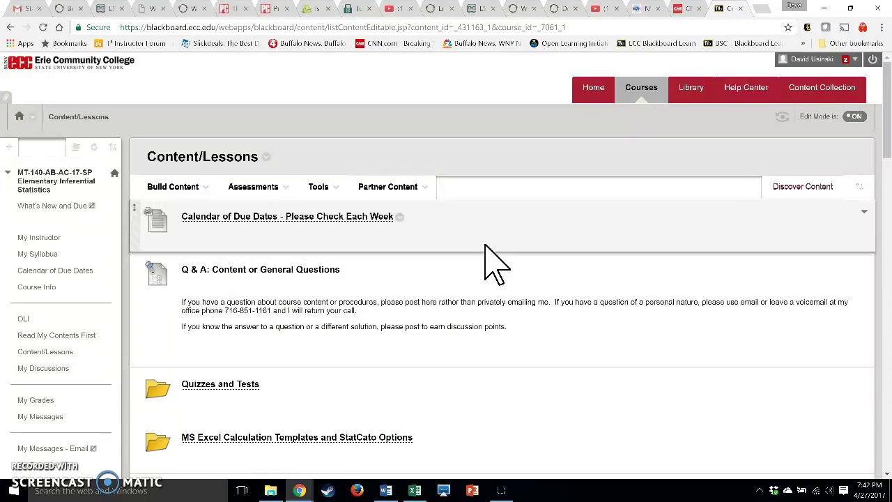
Switch the Blackboard Learn course to Student Preview.
{"action": "left_click", "coordinate": [492, 248]}
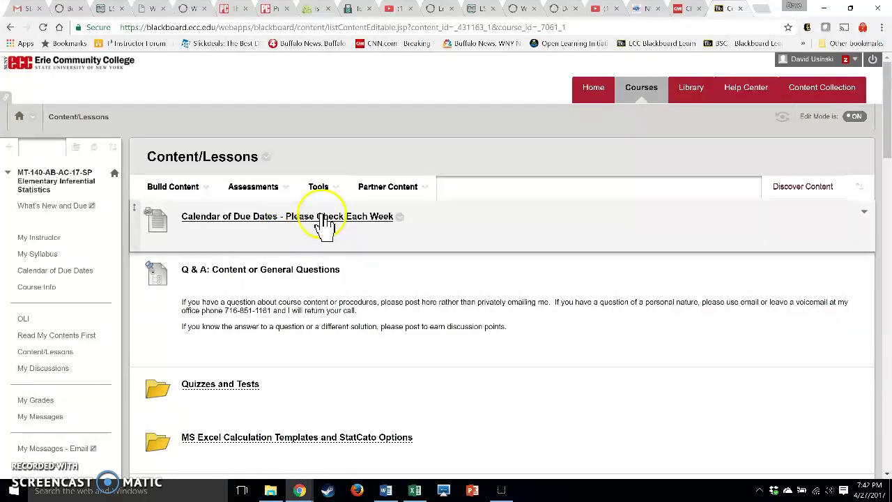
{"action": "scroll", "coordinate": [321, 216], "scroll_direction": "down", "scroll_amount": 4}
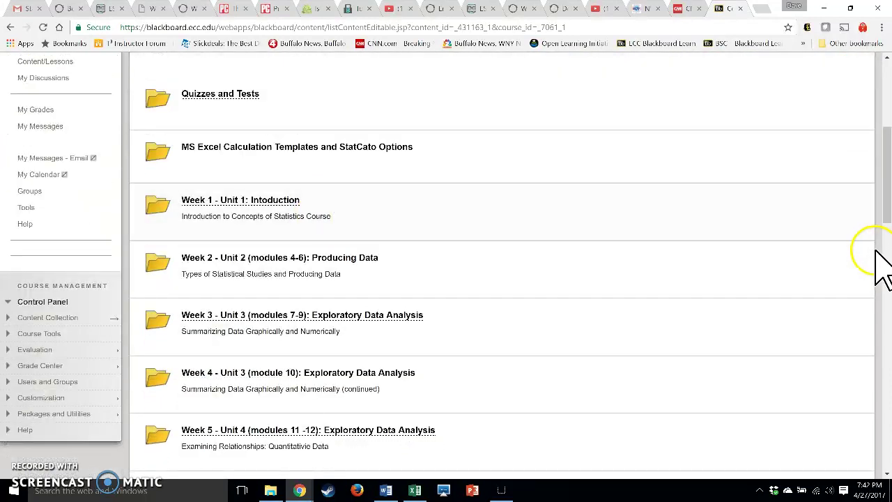
{"action": "scroll", "coordinate": [876, 259], "scroll_direction": "up", "scroll_amount": 4}
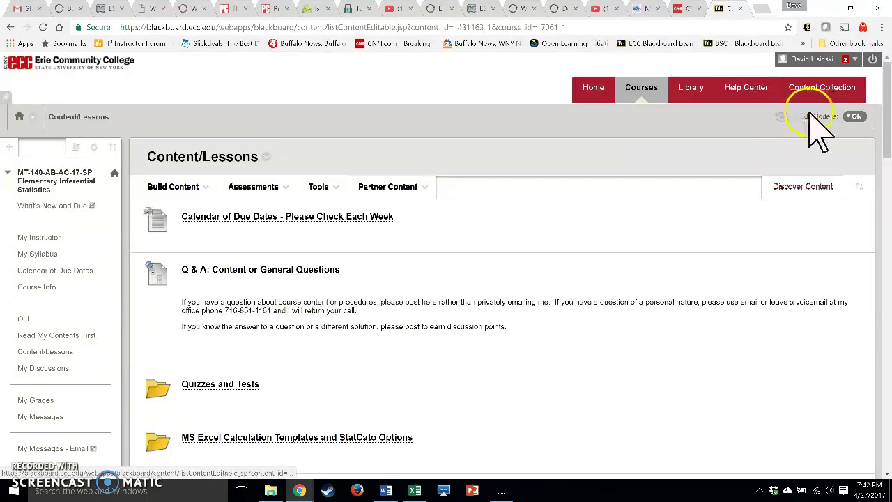
{"action": "left_click", "coordinate": [783, 117]}
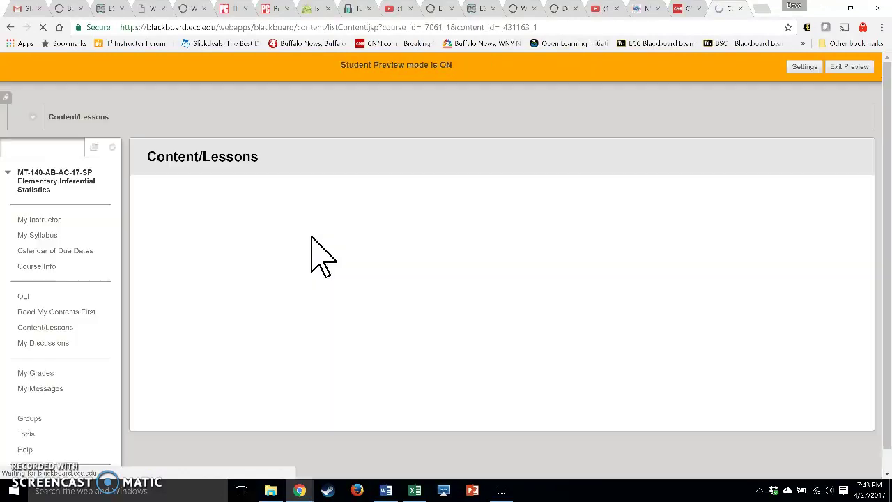
Scroll down to the Week 12 Inference for One Proportion materials and dismiss the e-mail notification.
{"action": "scroll", "coordinate": [305, 254], "scroll_direction": "down", "scroll_amount": 5}
{"action": "scroll", "coordinate": [305, 253], "scroll_direction": "down", "scroll_amount": 5}
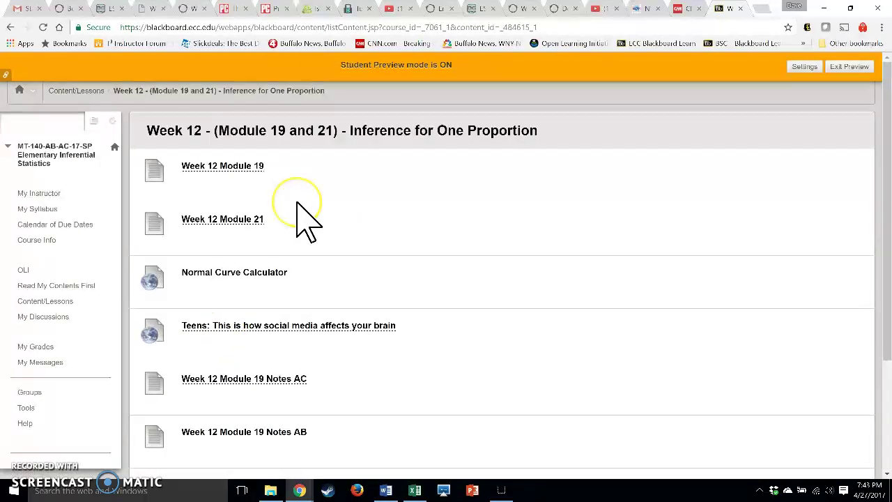
{"action": "scroll", "coordinate": [299, 209], "scroll_direction": "down", "scroll_amount": 1}
{"action": "scroll", "coordinate": [298, 203], "scroll_direction": "down", "scroll_amount": 1}
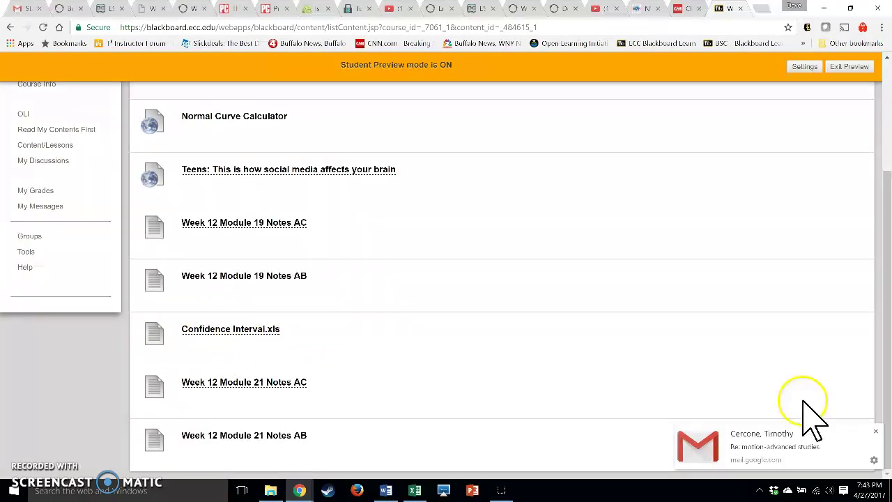
{"action": "left_click", "coordinate": [874, 432]}
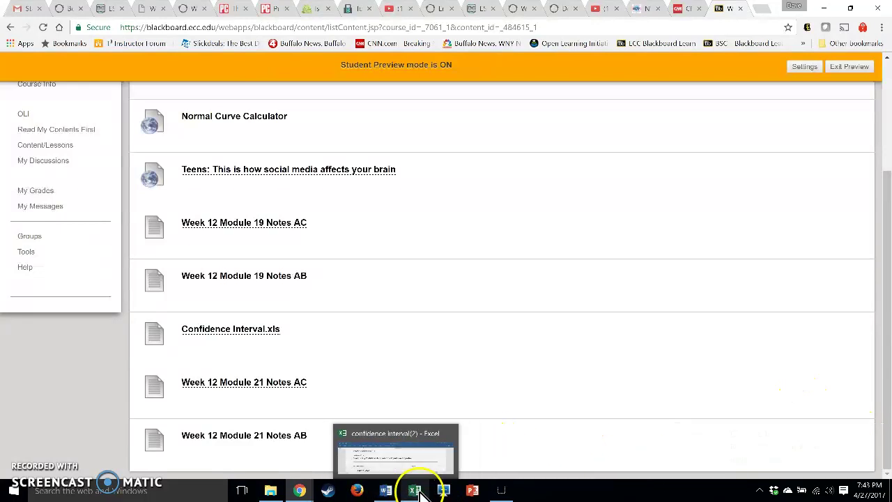
Highlight 'right side 4172' in yellow in the pig die problem statement.
{"action": "left_click", "coordinate": [417, 491]}
{"action": "left_click", "coordinate": [387, 491]}
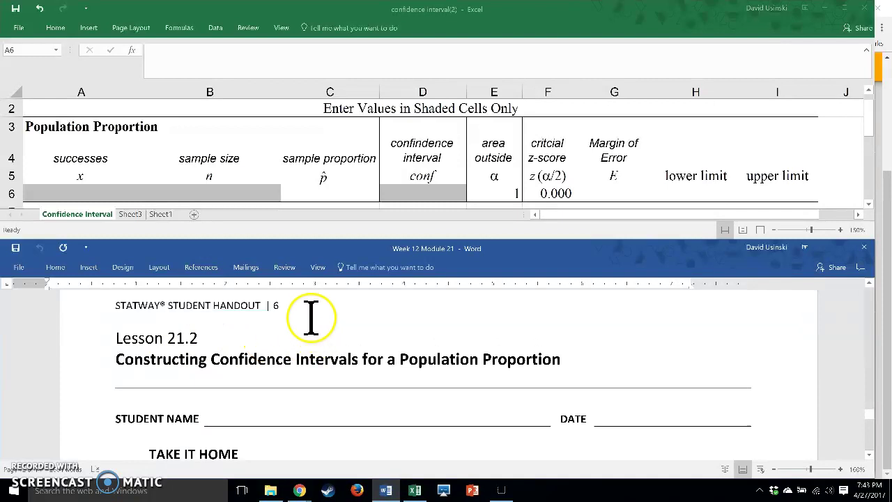
{"action": "scroll", "coordinate": [347, 347], "scroll_direction": "down", "scroll_amount": 5}
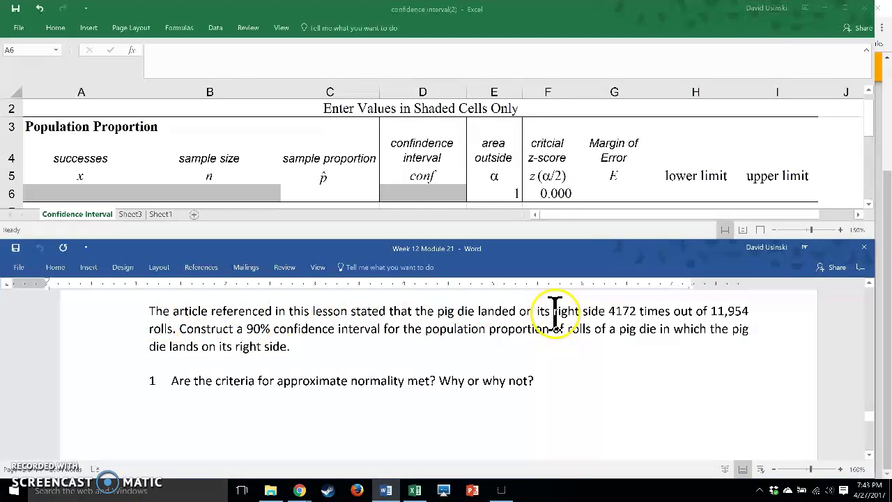
{"action": "left_click_drag", "start_coordinate": [554, 311], "coordinate": [636, 311]}
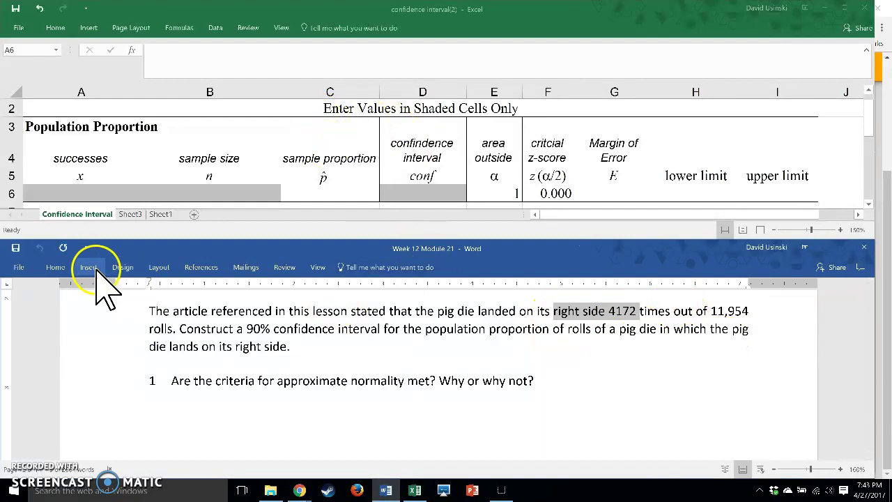
{"action": "left_click", "coordinate": [59, 271]}
{"action": "left_click", "coordinate": [234, 311]}
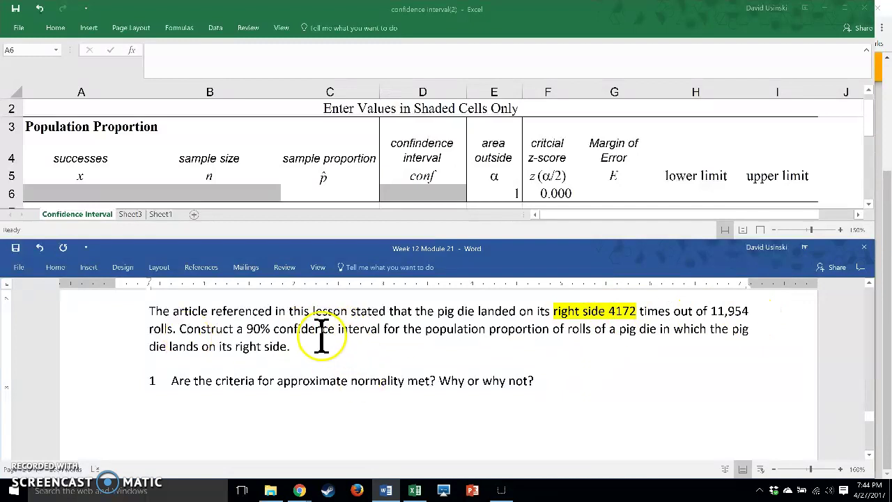
Highlight '90%' in yellow from the mini toolbar.
{"action": "mouse_move", "coordinate": [248, 329]}
{"action": "left_mouse_down"}
{"action": "mouse_move", "coordinate": [262, 328]}
{"action": "mouse_move", "coordinate": [261, 319]}
{"action": "left_mouse_up"}
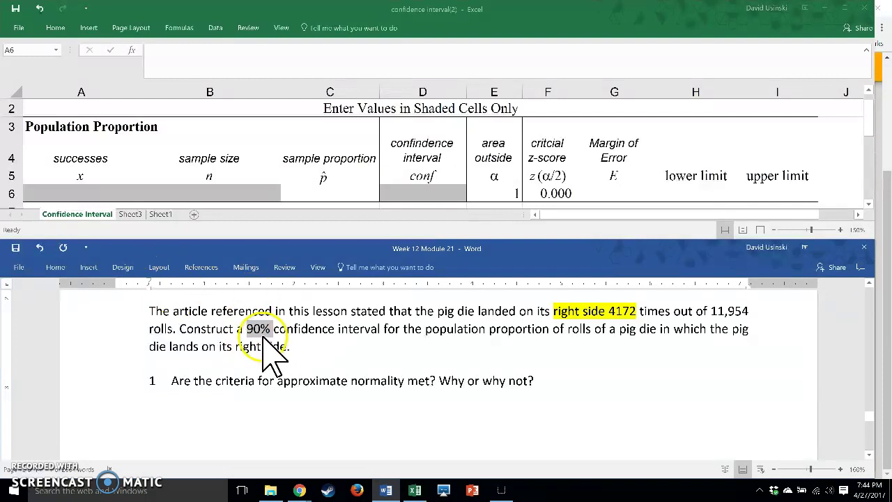
{"action": "right_click", "coordinate": [265, 341]}
{"action": "left_click", "coordinate": [304, 367]}
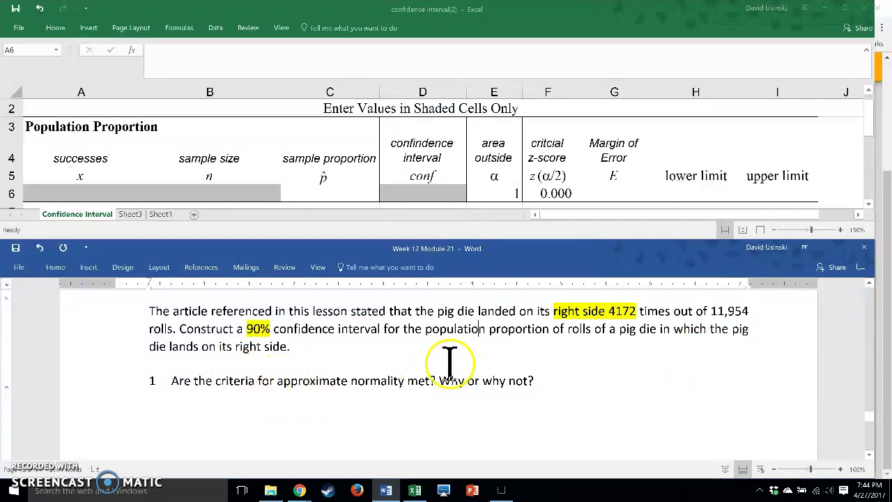
Write 'Successes= 4172 right side, Failures = 11954-4172 =' under question 1 and select the subtraction.
{"action": "scroll", "coordinate": [447, 362], "scroll_direction": "down", "scroll_amount": 2}
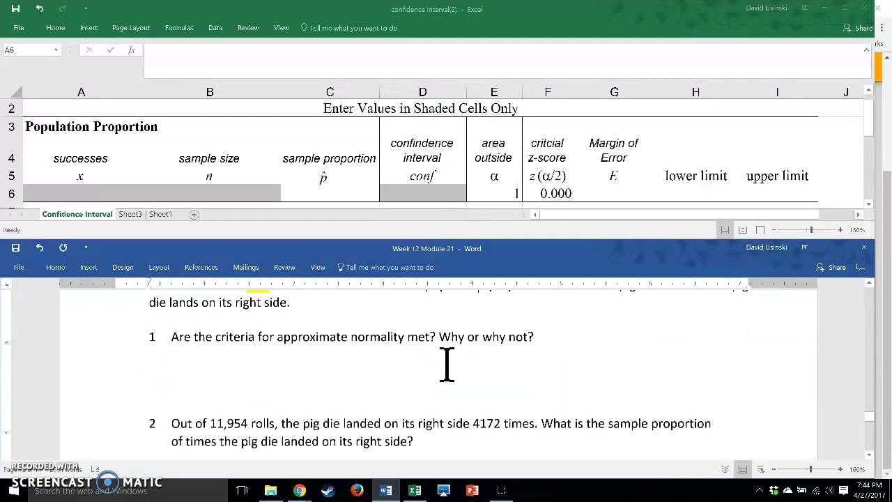
{"action": "scroll", "coordinate": [447, 362], "scroll_direction": "up", "scroll_amount": 2}
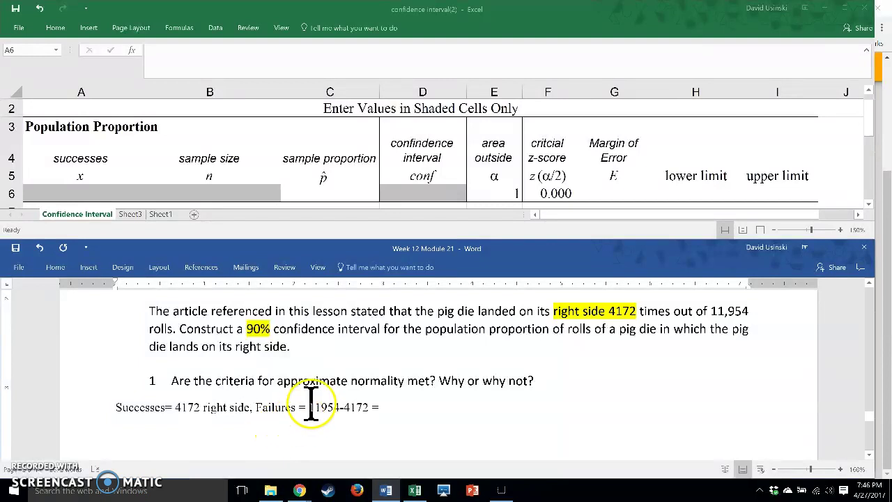
{"action": "left_click_drag", "start_coordinate": [335, 410], "coordinate": [362, 413]}
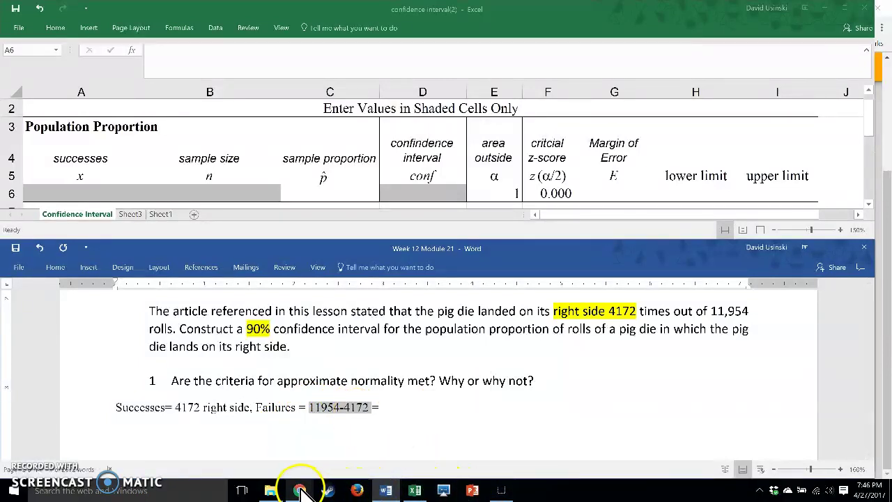
Search 11954-4172 in Chrome to get 7782 from Google's calculator.
{"action": "mouse_move", "coordinate": [301, 492]}
{"action": "left_click", "coordinate": [307, 448]}
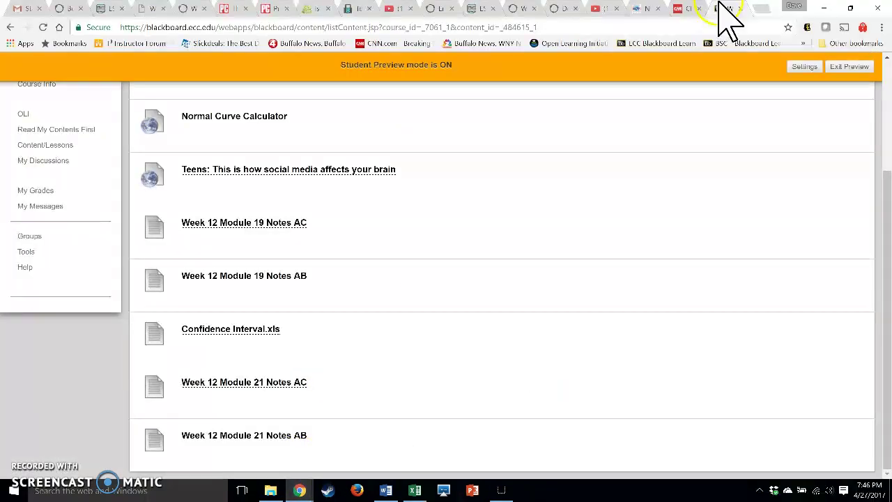
{"action": "left_click", "coordinate": [730, 28]}
{"action": "type", "text": "11954-4172"}
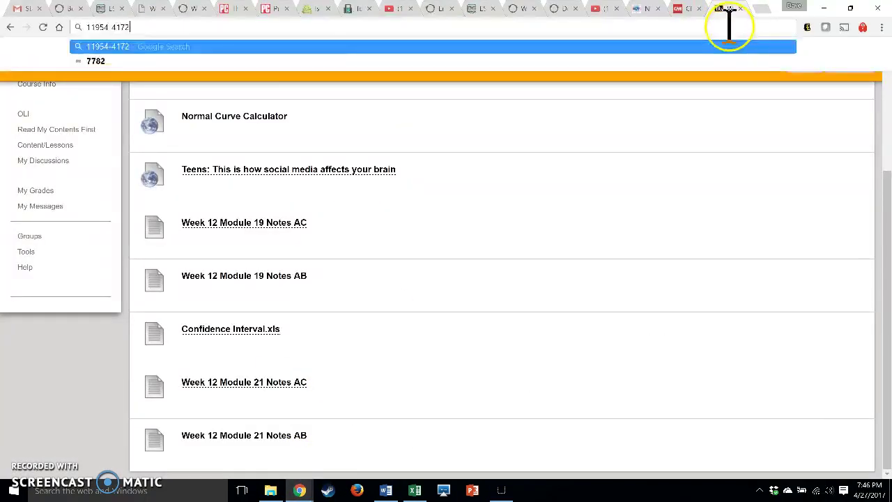
{"action": "key", "text": "Return"}
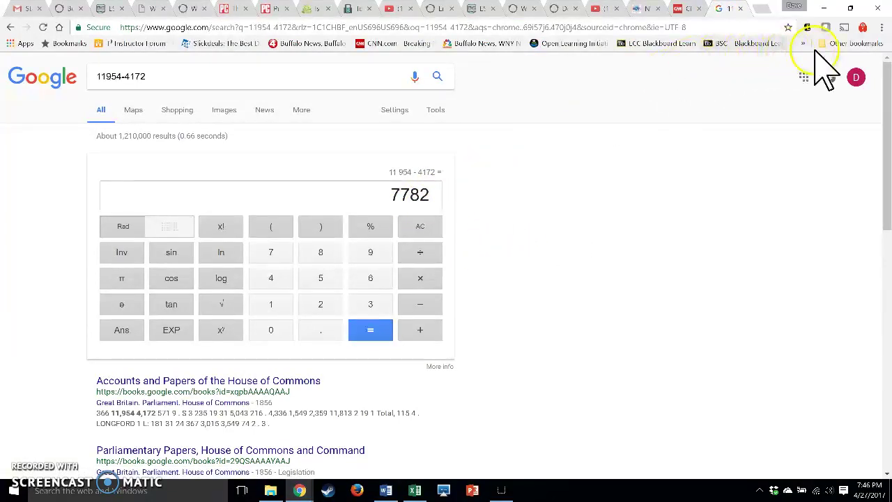
Finish question 1 with '7782 not right side. Therefore, normality criteria has been met.' and make both lines red.
{"action": "left_click", "coordinate": [826, 8]}
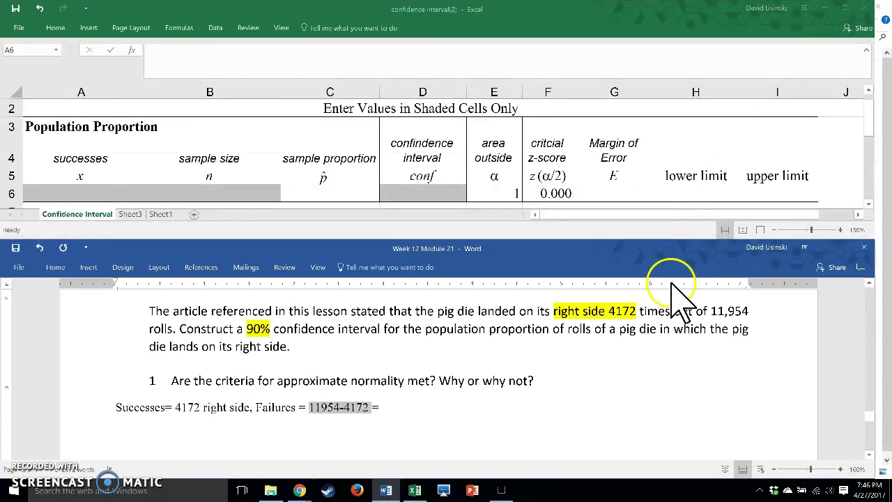
{"action": "left_click", "coordinate": [395, 410]}
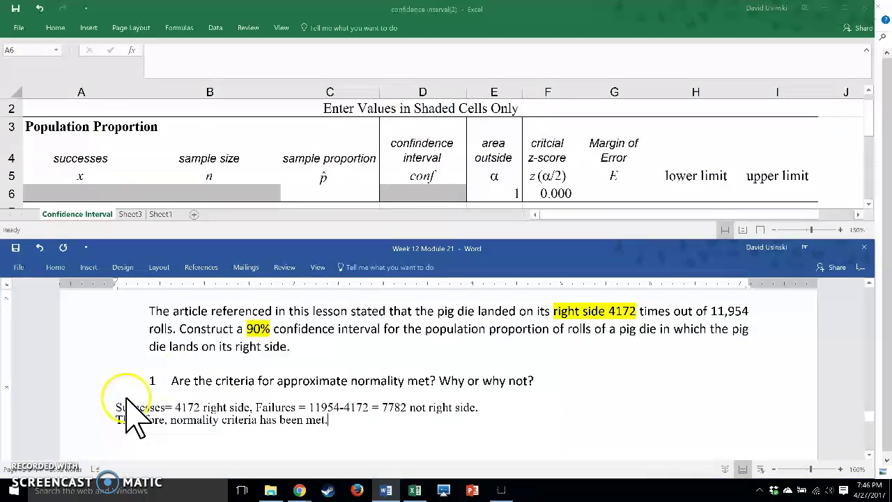
{"action": "triple_click", "coordinate": [295, 422]}
{"action": "right_click", "coordinate": [312, 422]}
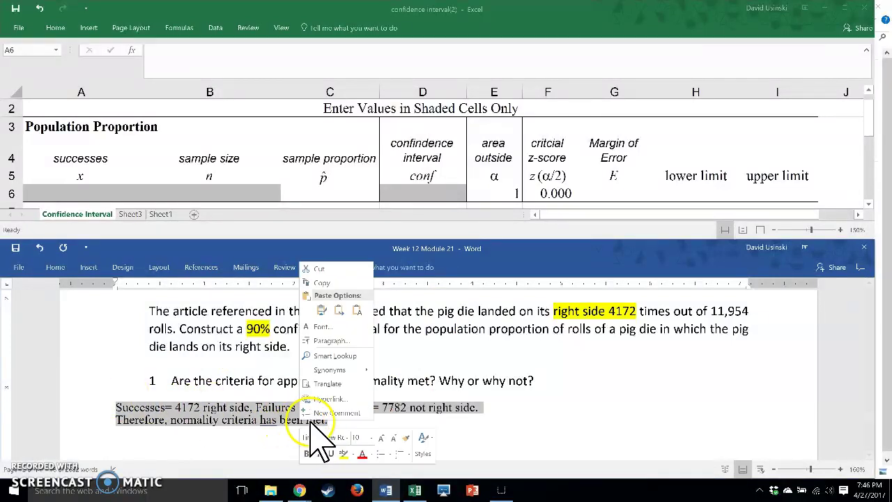
{"action": "left_click", "coordinate": [362, 454]}
{"action": "left_click", "coordinate": [497, 402]}
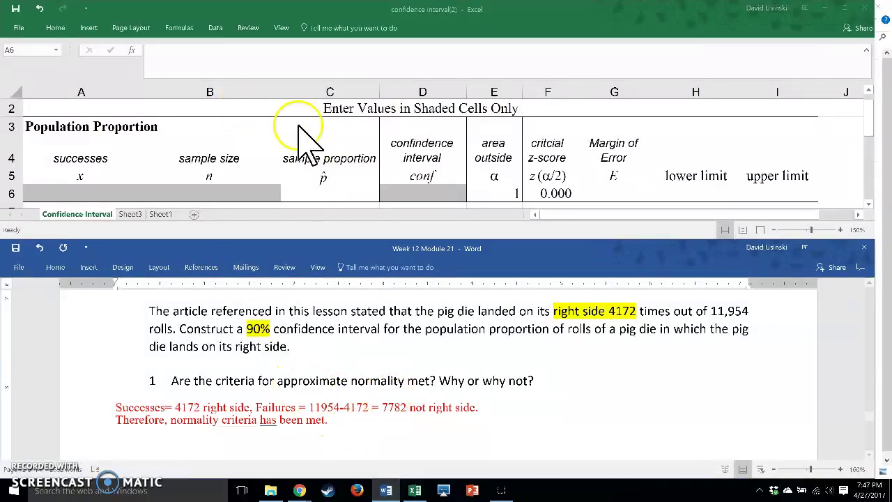
{"action": "scroll", "coordinate": [411, 397], "scroll_direction": "down", "scroll_amount": 2}
{"action": "scroll", "coordinate": [386, 394], "scroll_direction": "down", "scroll_amount": 2}
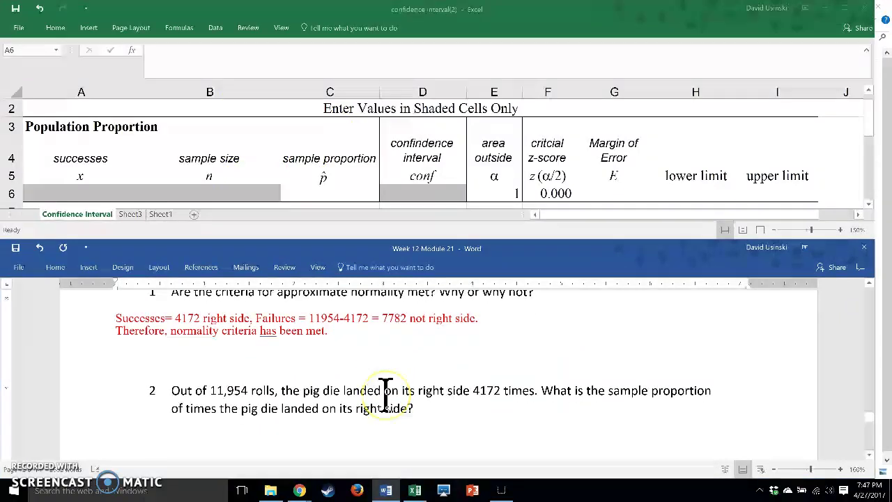
{"action": "scroll", "coordinate": [344, 388], "scroll_direction": "up", "scroll_amount": 1}
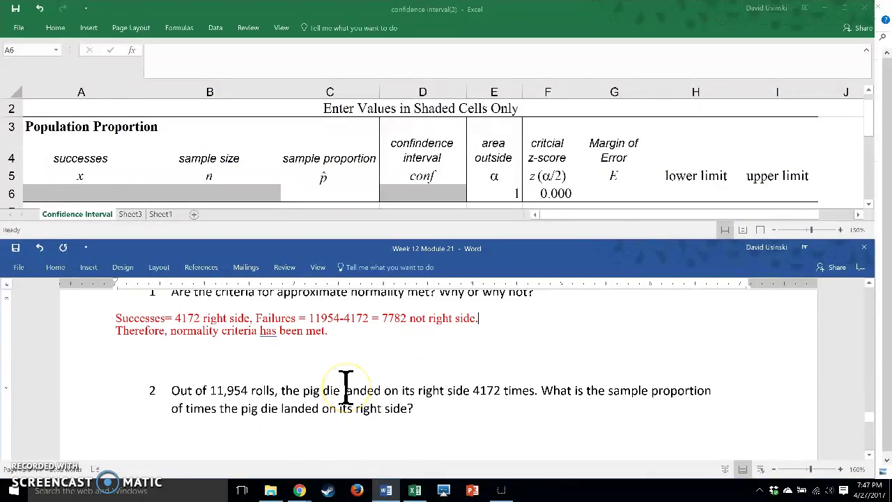
{"action": "scroll", "coordinate": [345, 387], "scroll_direction": "down", "scroll_amount": 3}
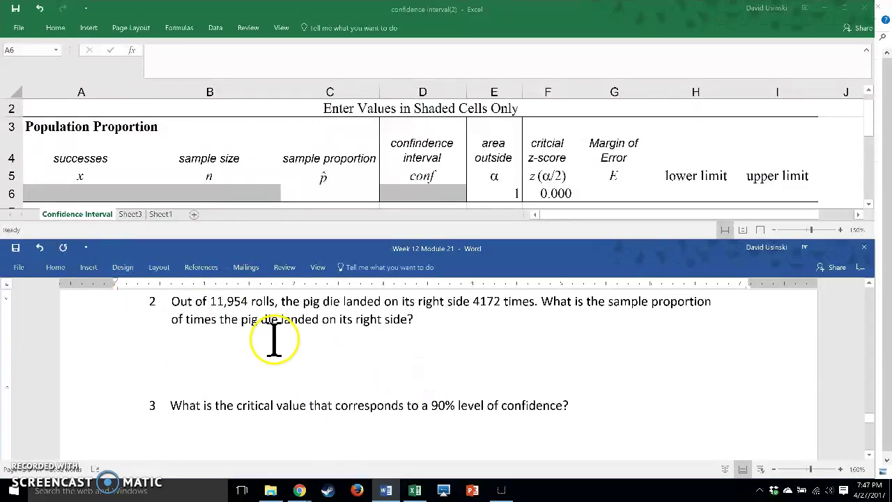
Enter 4172 in A6, 11954 in B6 and 90% in D6 of the Population Proportion template.
{"action": "left_click", "coordinate": [94, 192]}
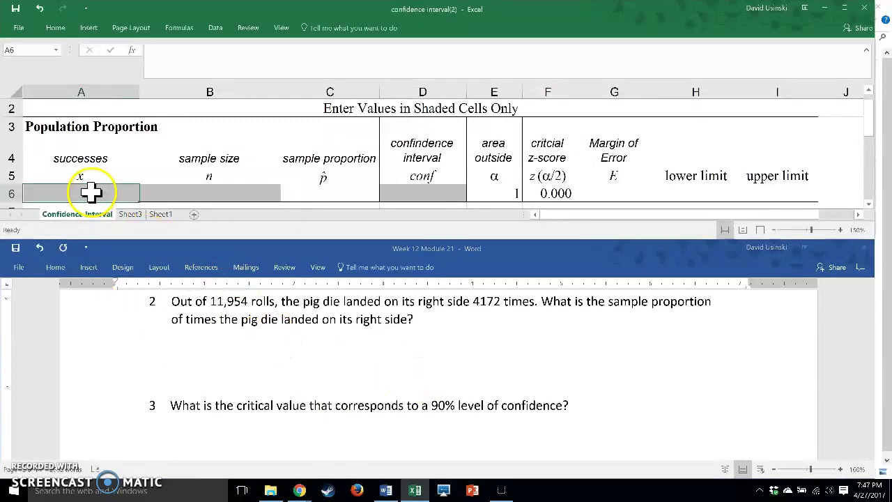
{"action": "type", "text": "417"}
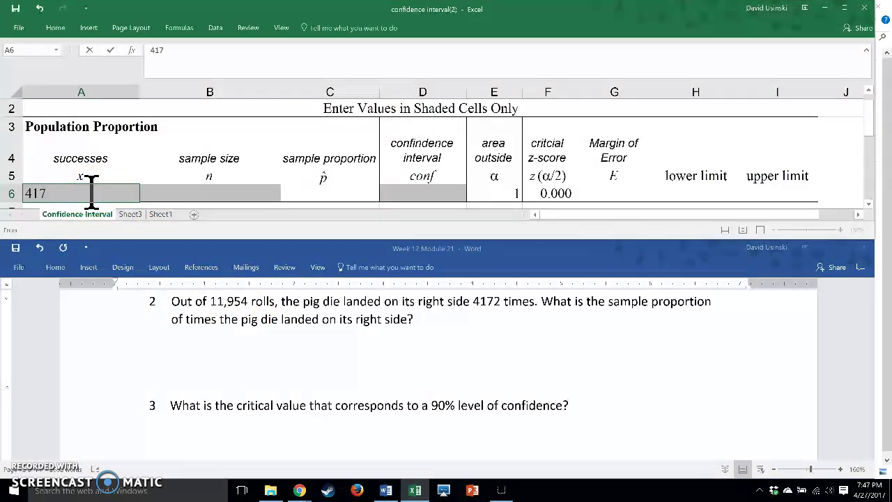
{"action": "type", "text": "2"}
{"action": "key", "text": "Tab"}
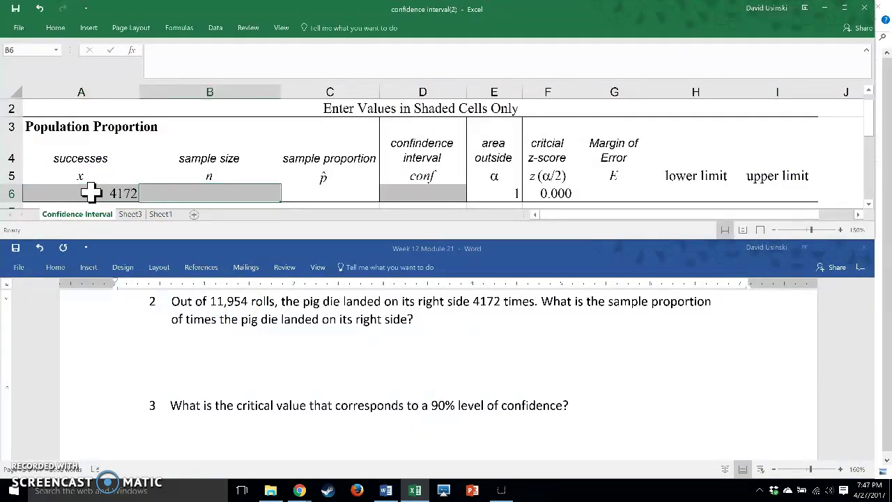
{"action": "type", "text": "1195"}
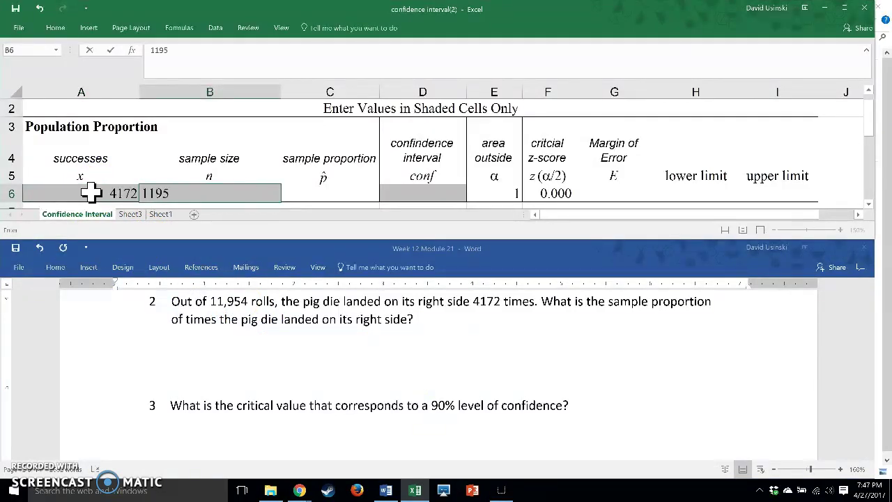
{"action": "type", "text": "4"}
{"action": "key", "text": "Tab"}
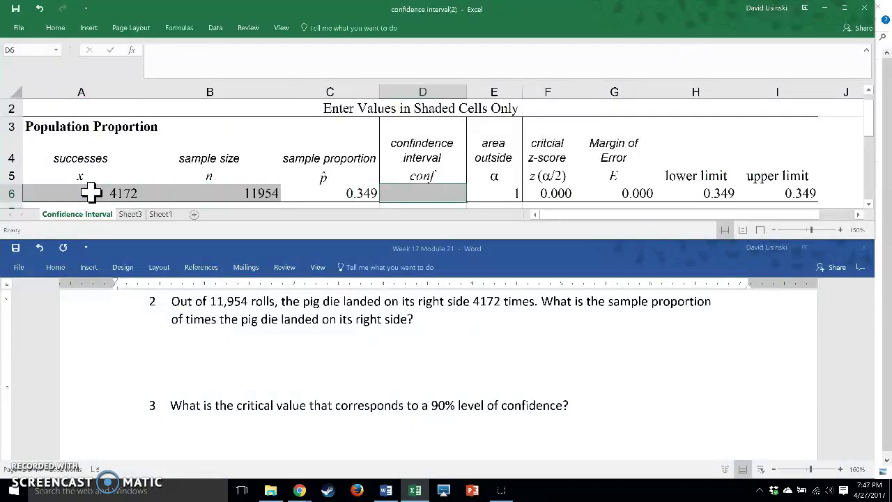
{"action": "type", "text": "9"}
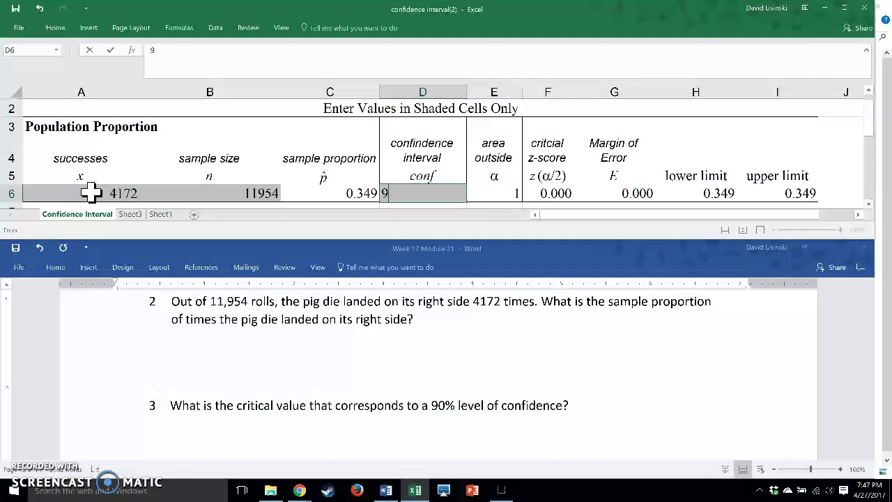
{"action": "type", "text": "0%"}
{"action": "key", "text": "Return"}
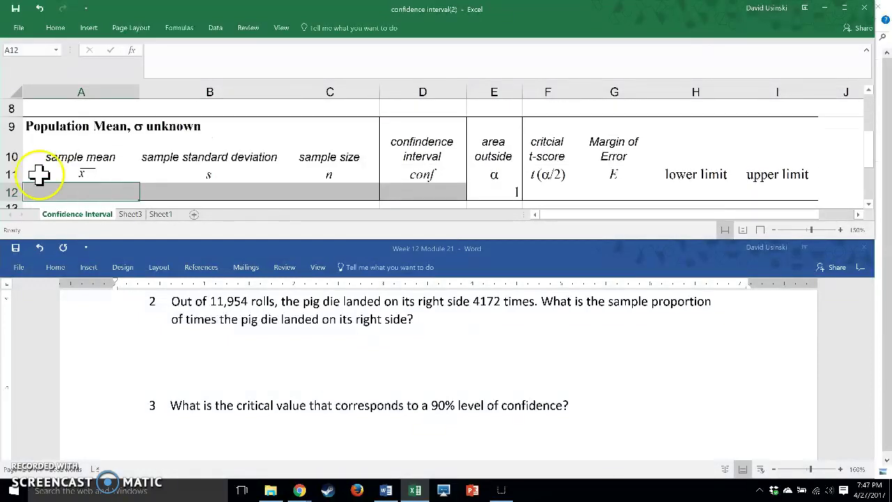
{"action": "scroll", "coordinate": [481, 182], "scroll_direction": "up", "scroll_amount": 2}
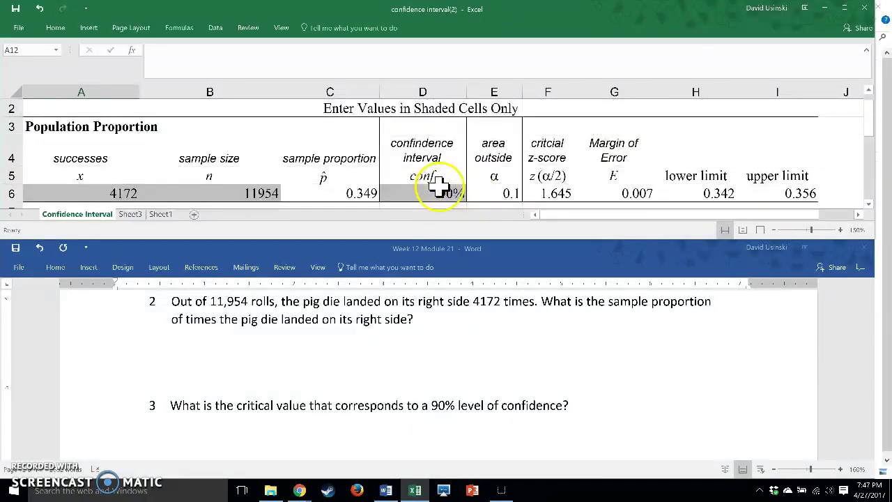
Add the red line 'p-hat = 0.349 = 34.9% lands on the right side.' under question 2.
{"action": "left_click", "coordinate": [225, 358]}
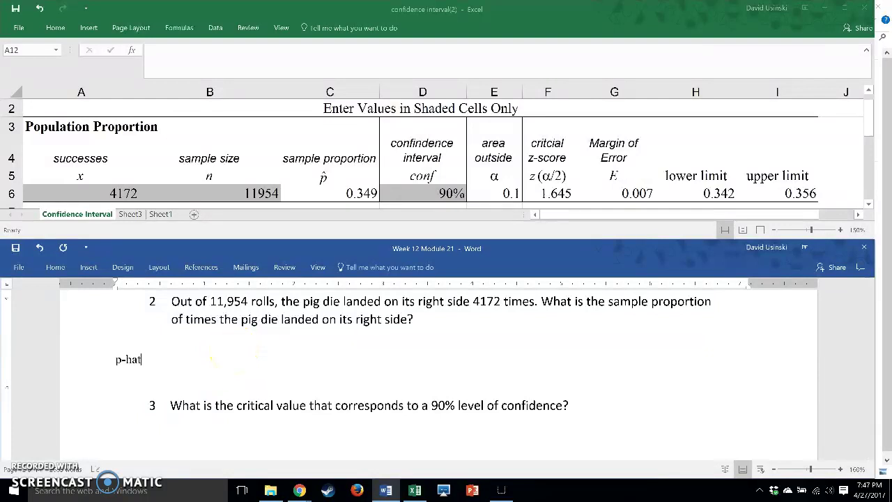
{"action": "type", "text": "="}
{"action": "type", "text": "0"}
{"action": "type", "text": ".349 = "}
{"action": "type", "text": "34.9%"}
{"action": "type", "text": " lar"}
{"action": "type", "text": "ds on the"}
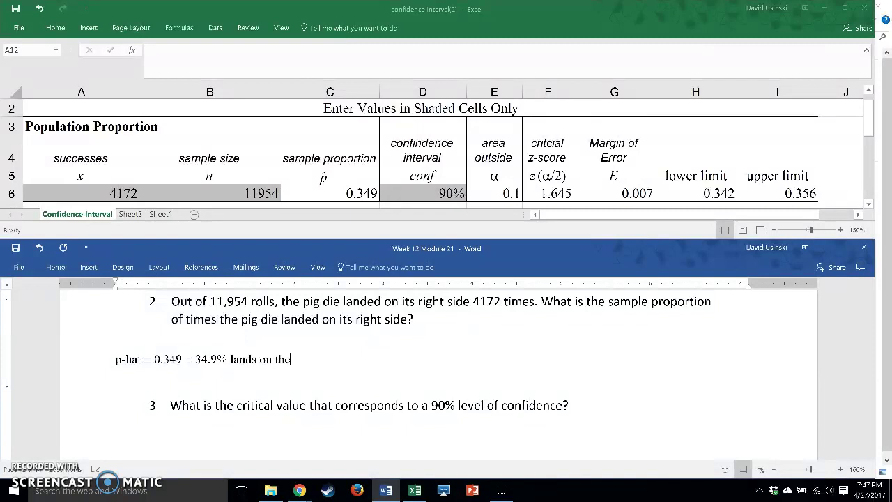
{"action": "type", "text": " right side."}
{"action": "left_click", "coordinate": [86, 366]}
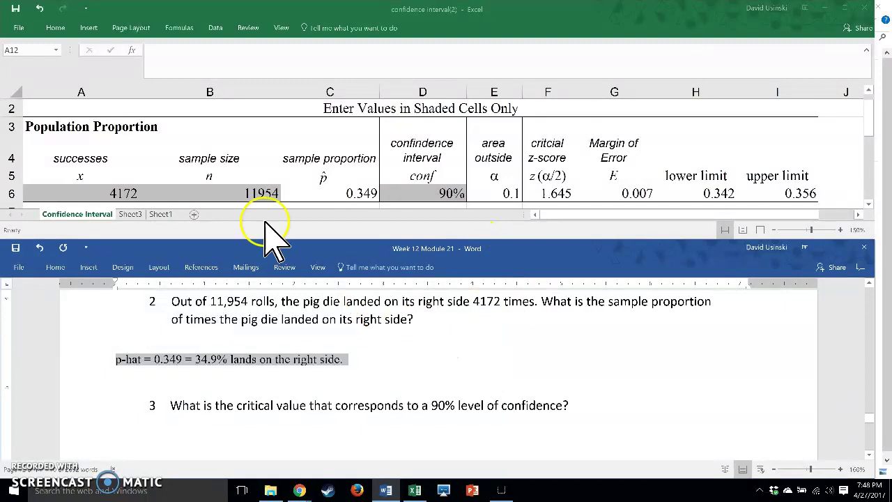
{"action": "right_click", "coordinate": [192, 362]}
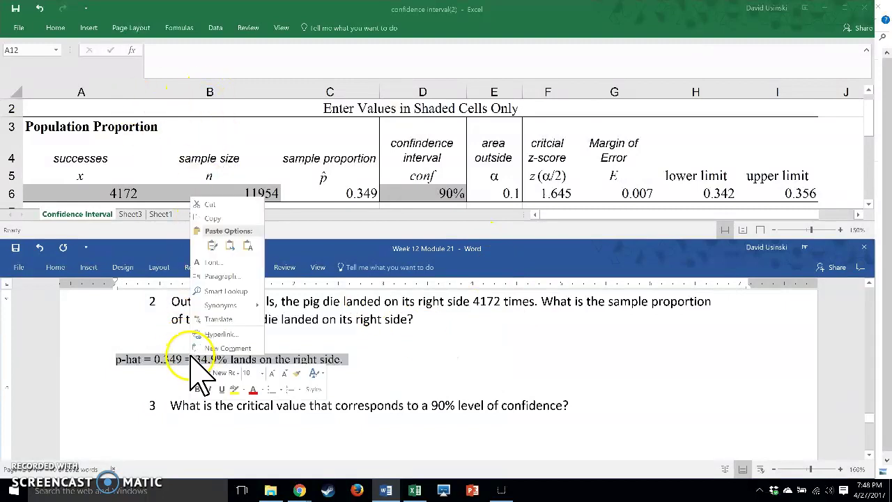
{"action": "left_click", "coordinate": [250, 389]}
{"action": "left_click", "coordinate": [426, 361]}
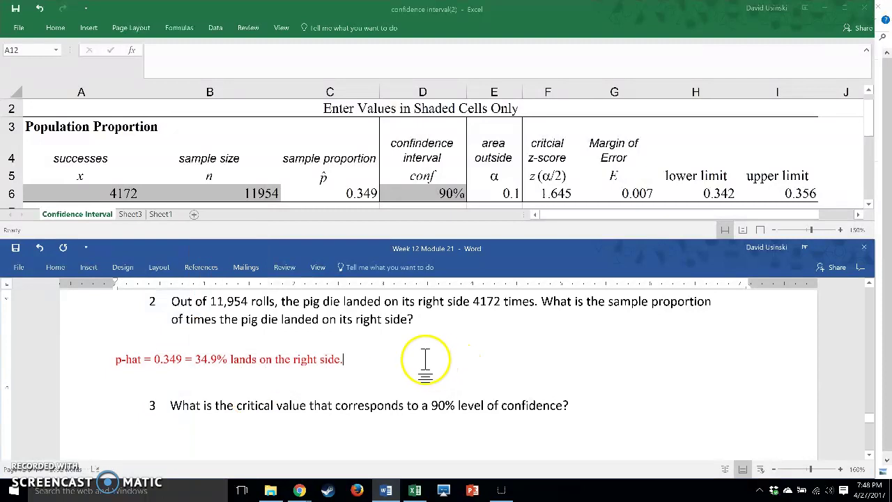
{"action": "scroll", "coordinate": [425, 359], "scroll_direction": "down", "scroll_amount": 1}
{"action": "scroll", "coordinate": [426, 353], "scroll_direction": "down", "scroll_amount": 1}
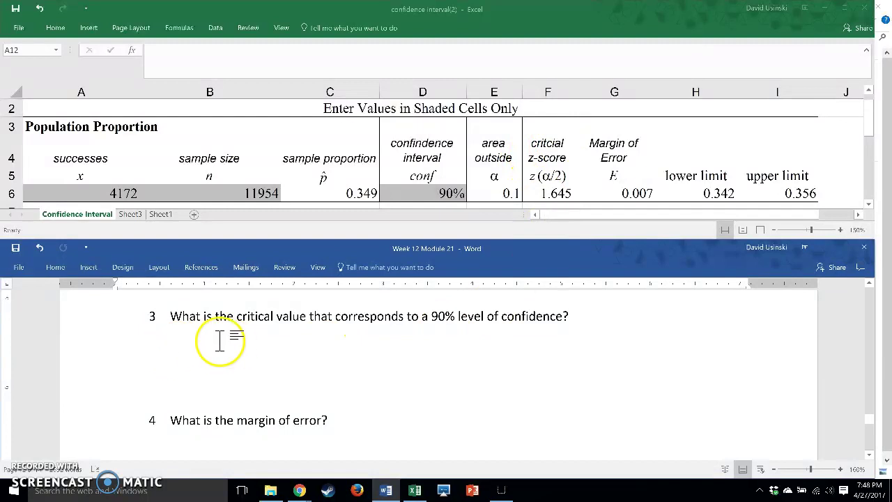
Type 'Zc = 1.645' under question 3 and color it red.
{"action": "type", "text": "z"}
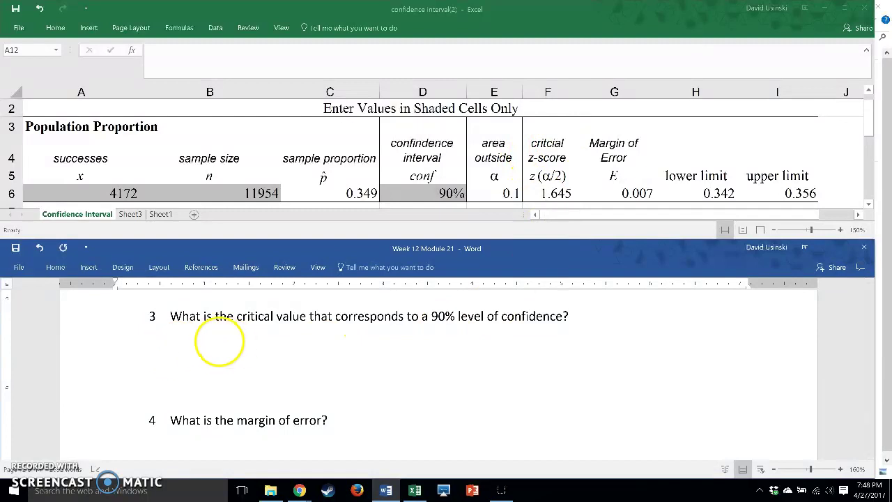
{"action": "type", "text": "Zc "}
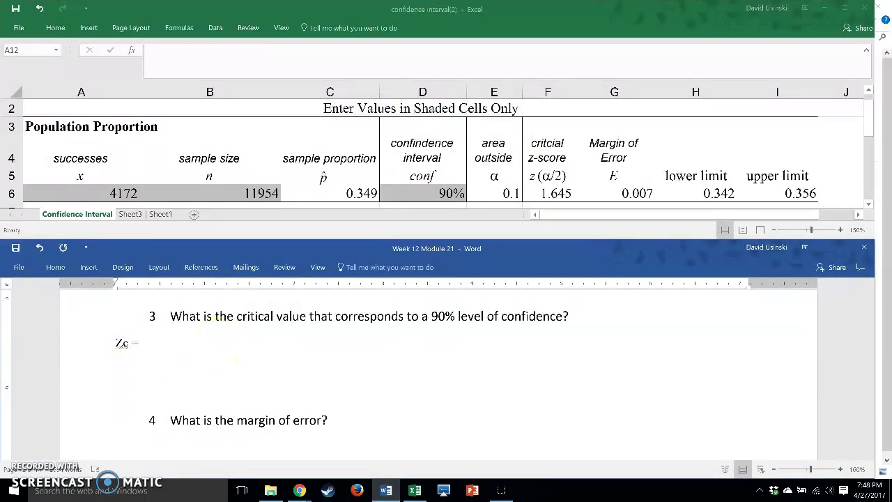
{"action": "type", "text": "= 1.645"}
{"action": "left_click", "coordinate": [83, 352]}
{"action": "left_click", "coordinate": [152, 326]}
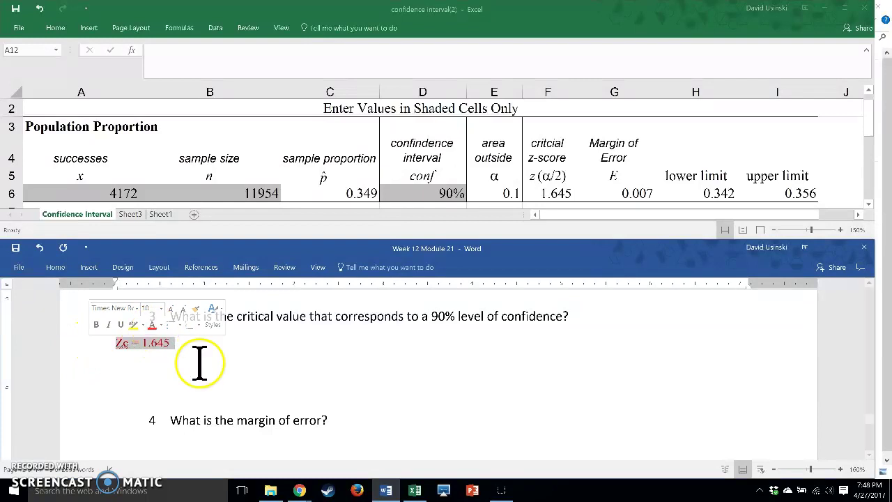
{"action": "left_click", "coordinate": [159, 343]}
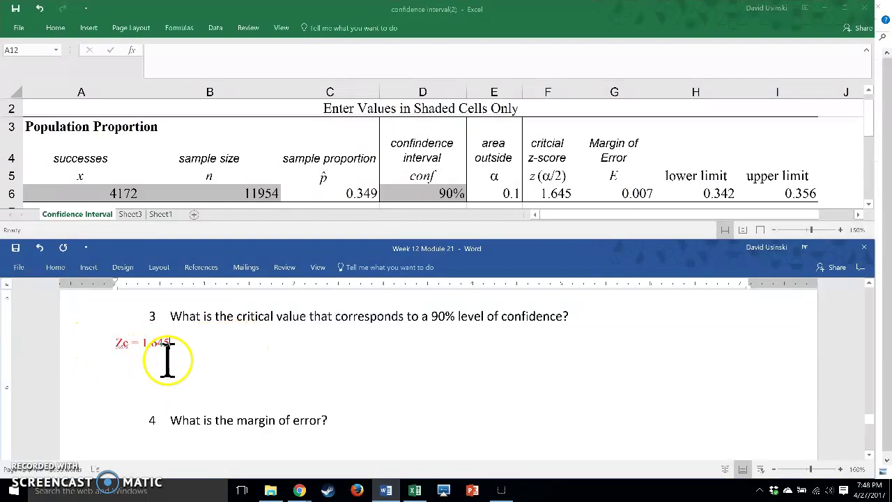
{"action": "scroll", "coordinate": [289, 361], "scroll_direction": "down", "scroll_amount": 1}
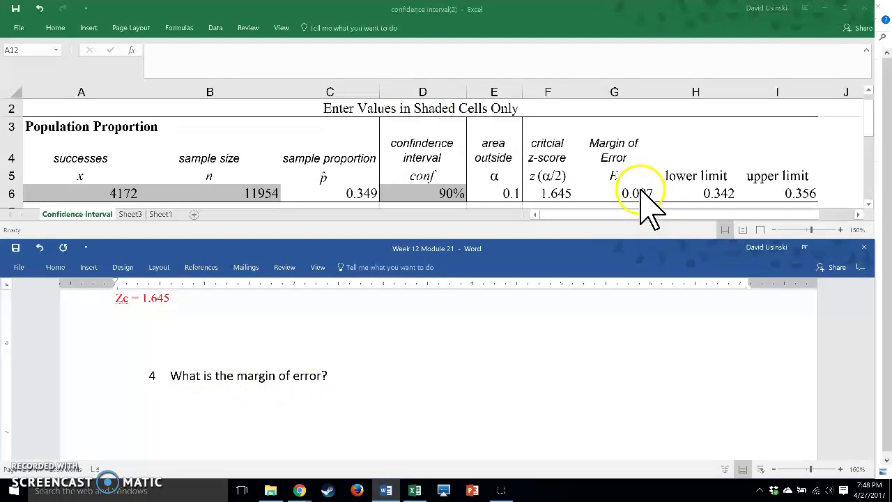
Type 'E = 0.007 = 0.7%' under question 4 and color it red.
{"action": "left_click", "coordinate": [209, 406]}
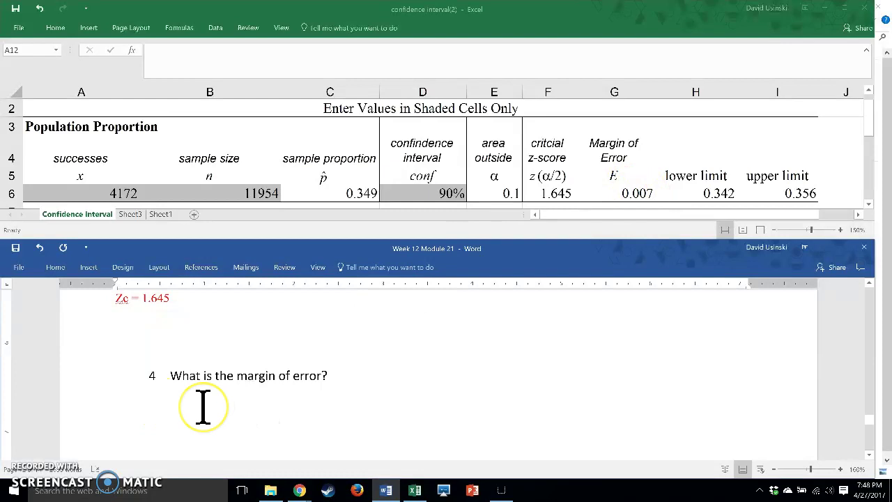
{"action": "type", "text": "E"}
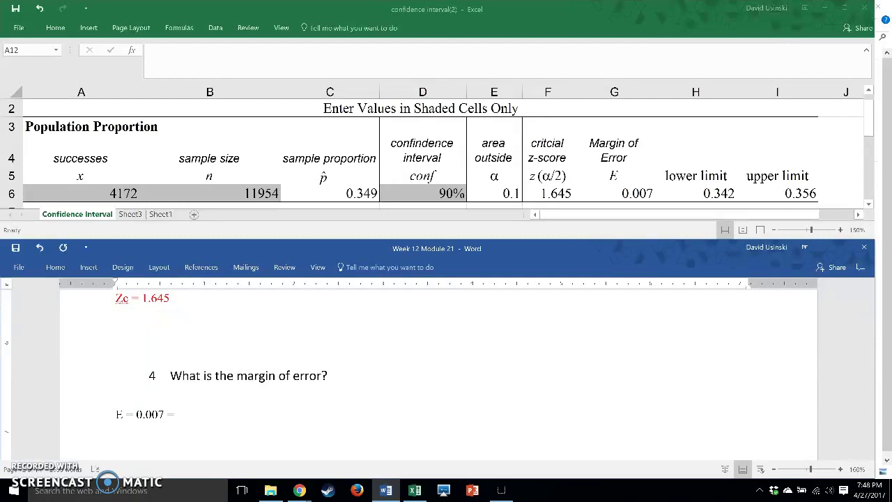
{"action": "type", "text": "= 0.007 = 0.7%"}
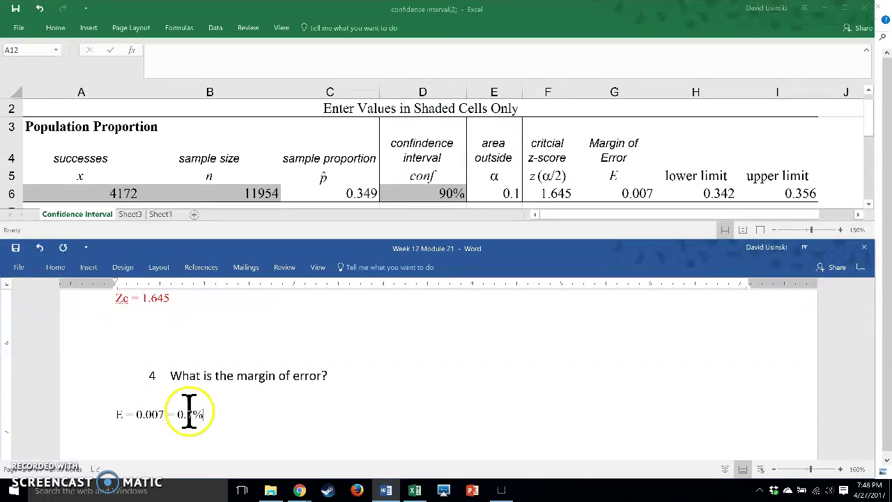
{"action": "left_click", "coordinate": [84, 416]}
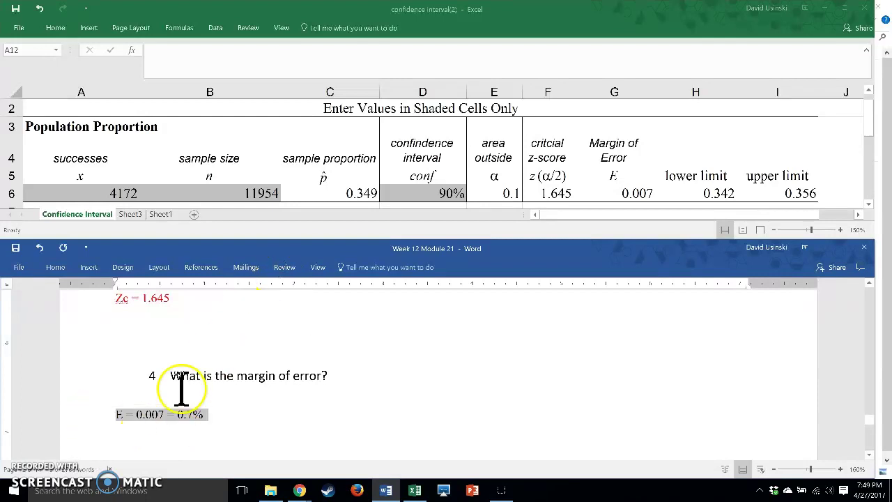
{"action": "right_click", "coordinate": [175, 416]}
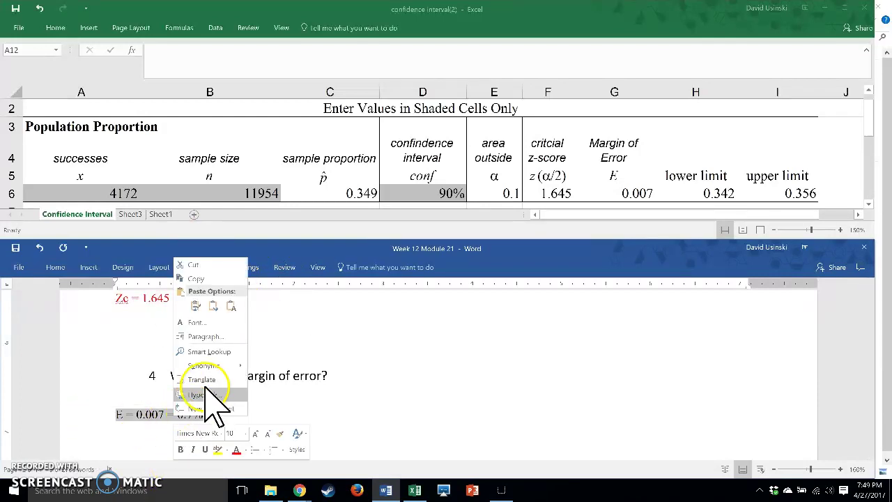
{"action": "left_click", "coordinate": [236, 449]}
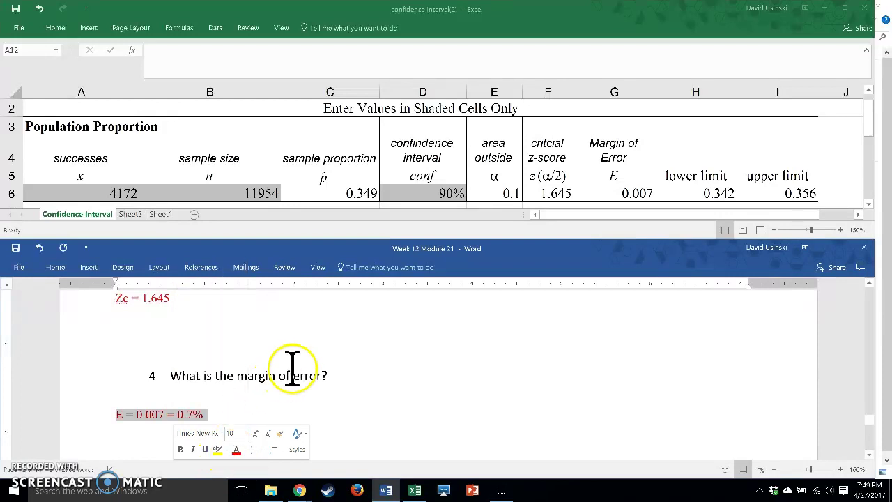
{"action": "scroll", "coordinate": [286, 368], "scroll_direction": "down", "scroll_amount": 3}
{"action": "scroll", "coordinate": [278, 365], "scroll_direction": "down", "scroll_amount": 1}
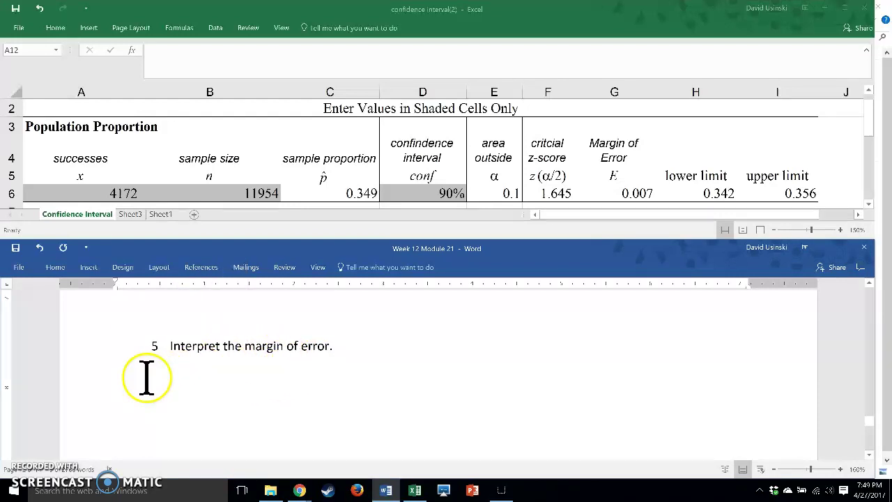
Under question 5, write in red that the margin is added to and subtracted from the sample proportion to capture the middle 90%.
{"action": "left_click", "coordinate": [230, 379]}
{"action": "type", "text": "Thi"}
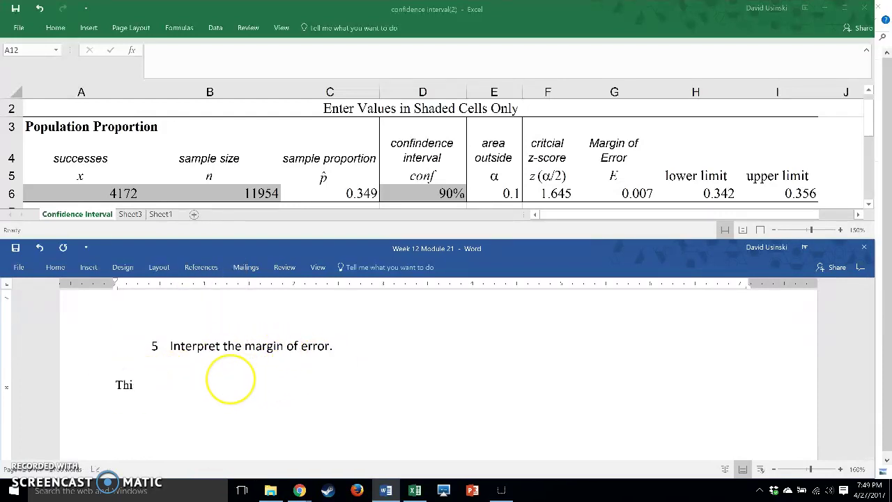
{"action": "type", "text": "s is amoun"}
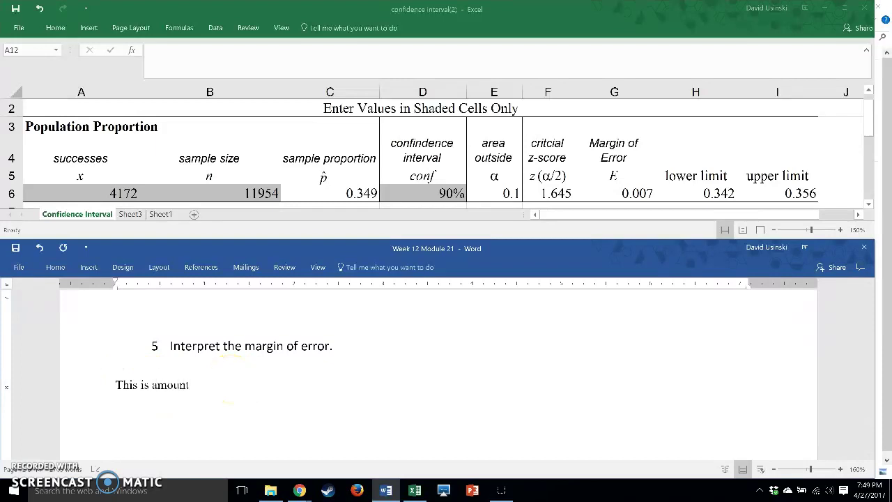
{"action": "type", "text": "t you need to add and subtar"}
{"action": "key", "text": "BackSpace"}
{"action": "key", "text": "BackSpace"}
{"action": "type", "text": "ra"}
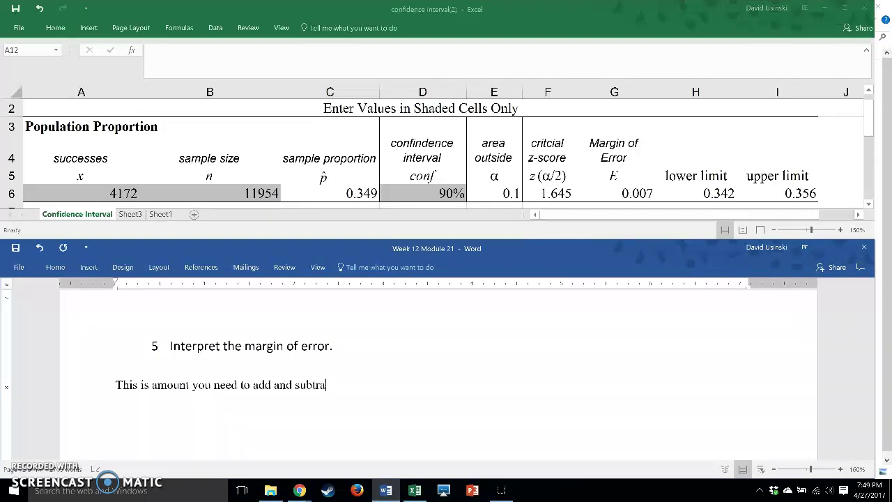
{"action": "type", "text": "ct from the sample proportio"}
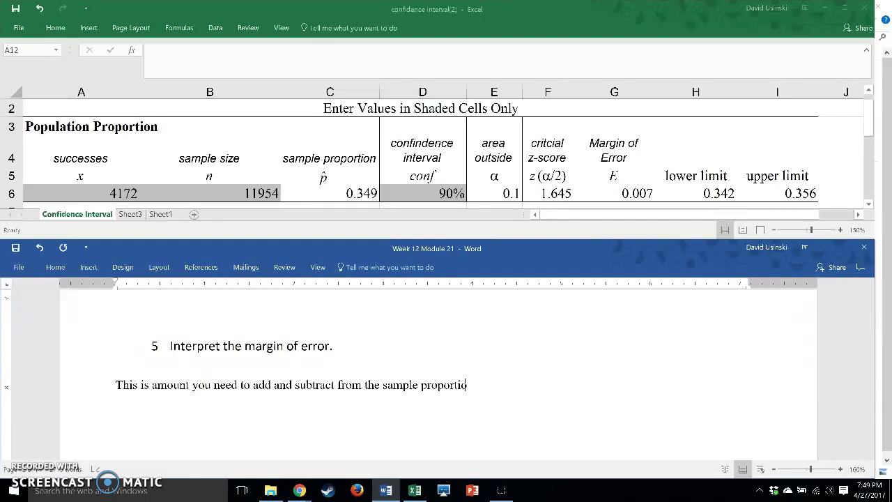
{"action": "type", "text": "n in order to capture the mide"}
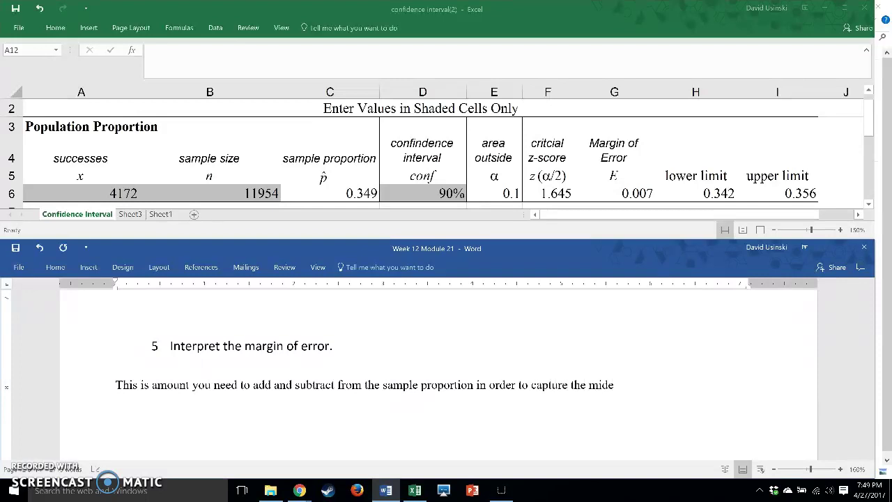
{"action": "key", "text": "BackSpace"}
{"action": "type", "text": "de"}
{"action": "key", "text": "BackSpace"}
{"action": "type", "text": "le 90%."}
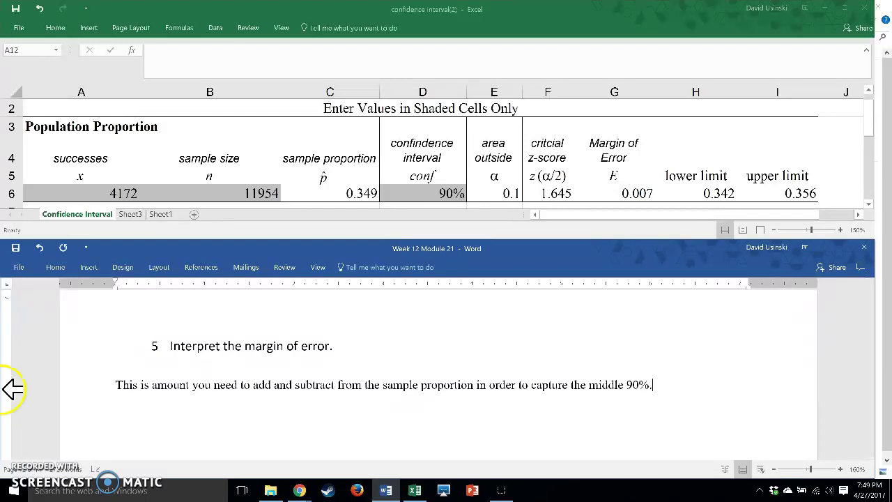
{"action": "left_click", "coordinate": [97, 385]}
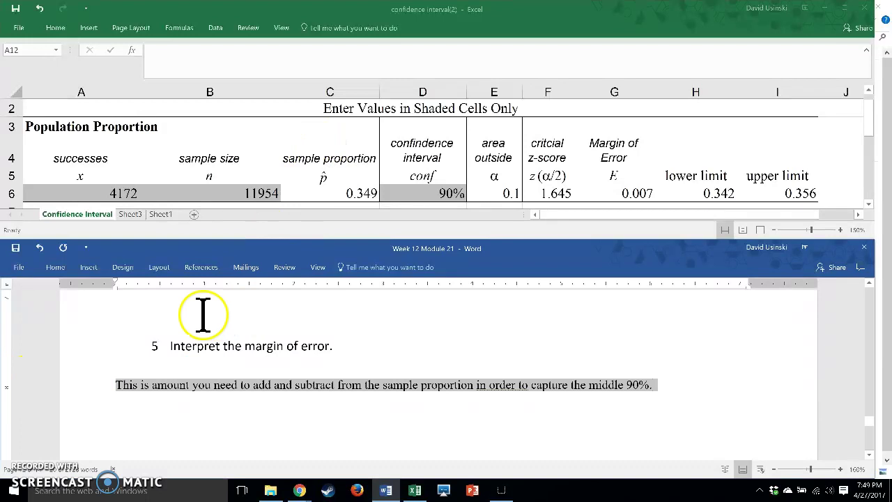
{"action": "right_click", "coordinate": [207, 393]}
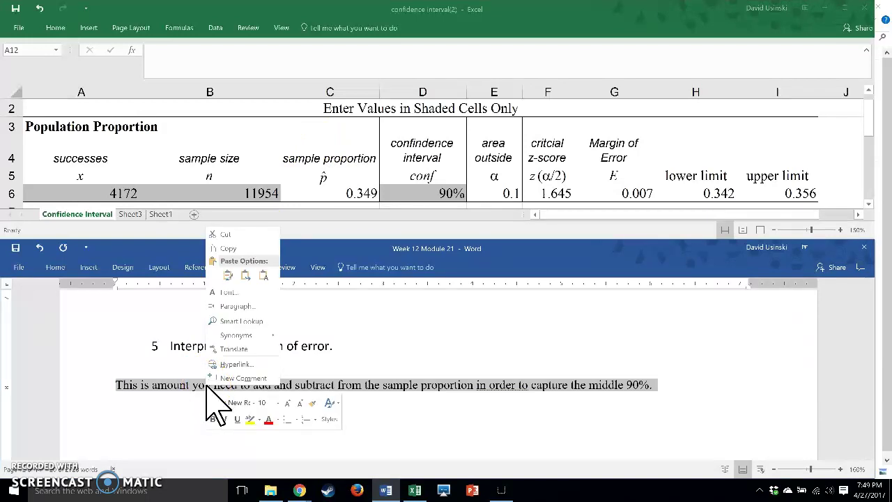
{"action": "left_click", "coordinate": [268, 420]}
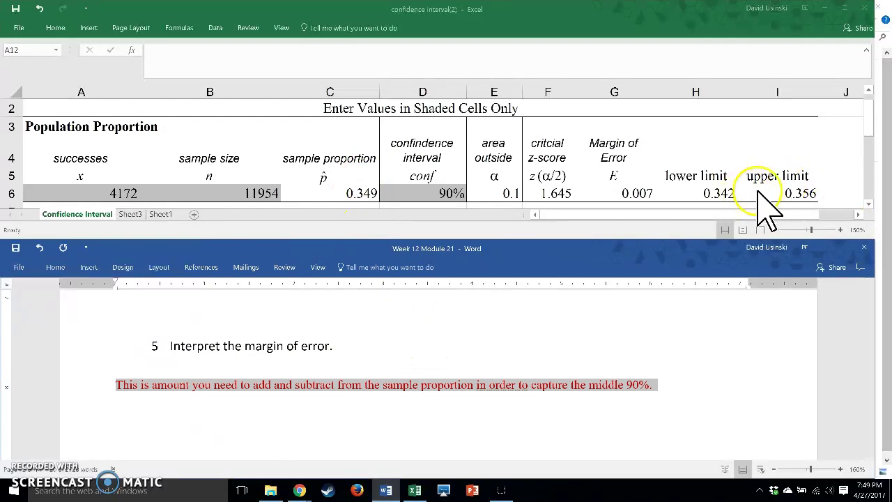
Enter the interval (0.342, 0.356) on a new line below question 6.
{"action": "scroll", "coordinate": [368, 364], "scroll_direction": "down", "scroll_amount": 3}
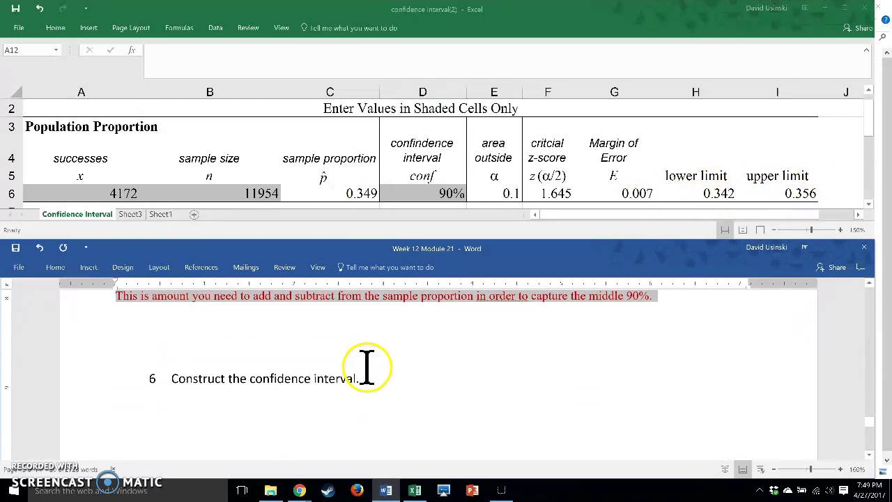
{"action": "left_click", "coordinate": [150, 417]}
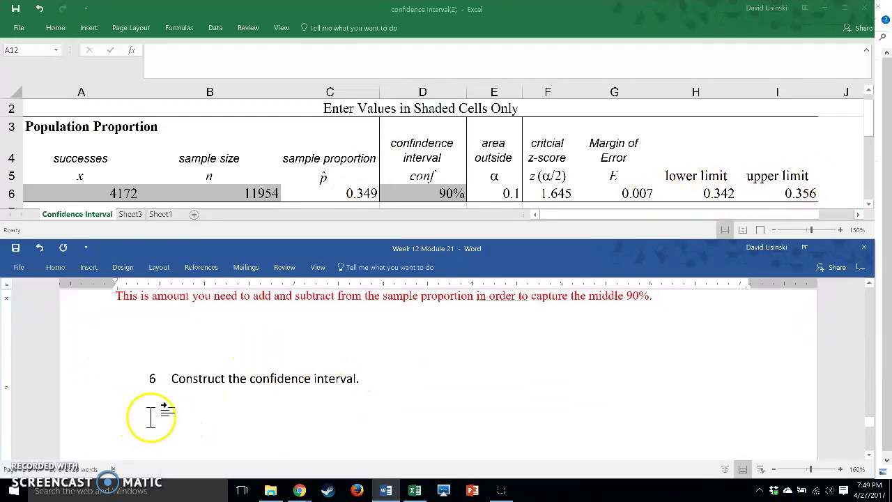
{"action": "type", "text": "("}
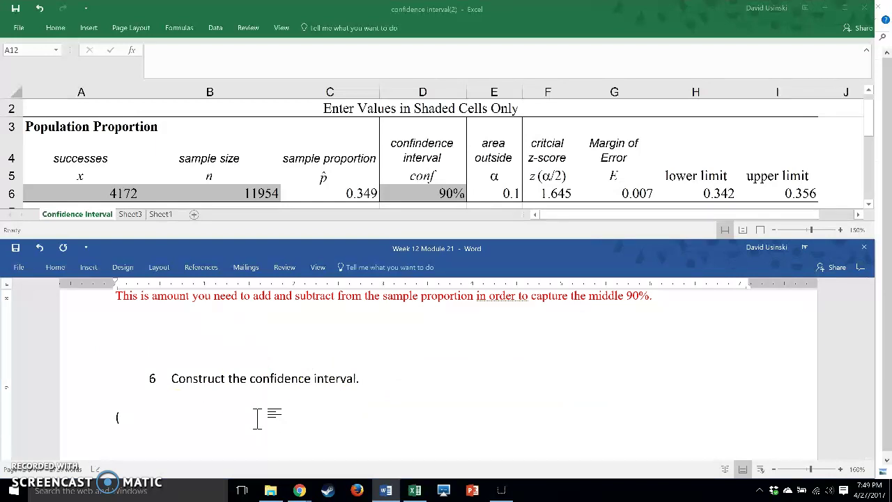
{"action": "type", "text": "0.342, 0.356)"}
Colour the (0.342, 0.356) interval red using the mini toolbar's Font Color.
{"action": "scroll", "coordinate": [263, 352], "scroll_direction": "down", "scroll_amount": 3}
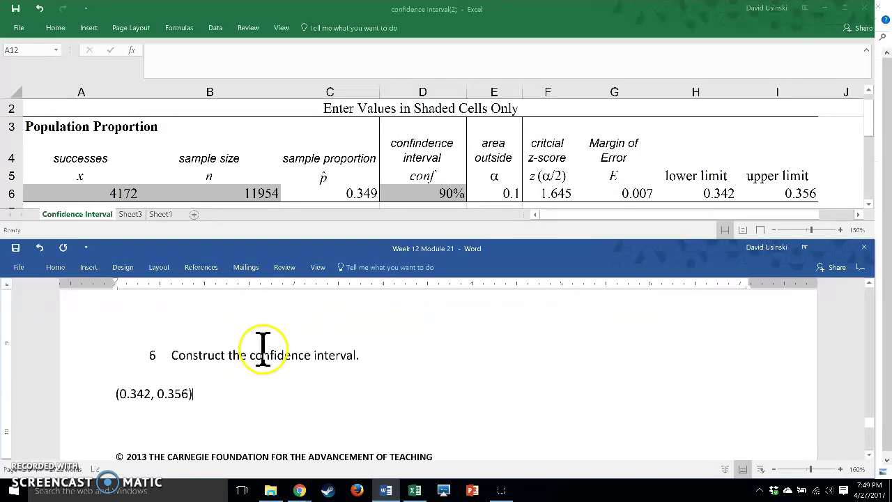
{"action": "scroll", "coordinate": [263, 348], "scroll_direction": "down", "scroll_amount": 5}
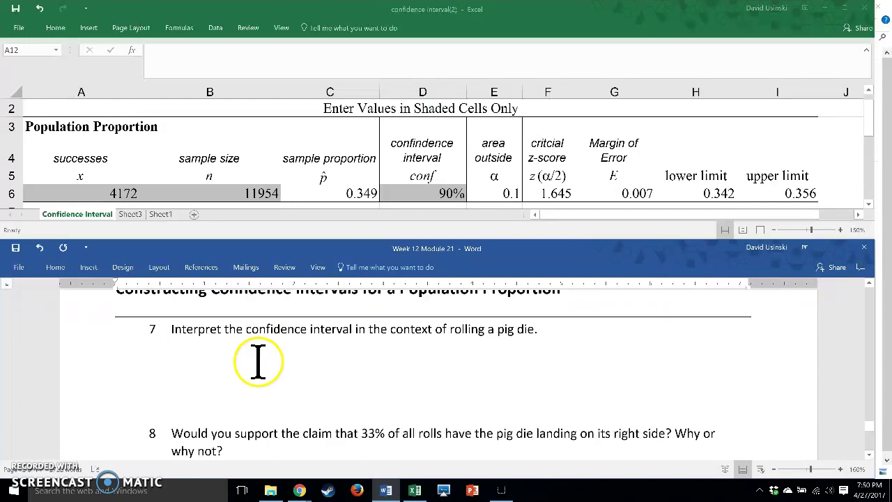
{"action": "scroll", "coordinate": [136, 351], "scroll_direction": "up", "scroll_amount": 6}
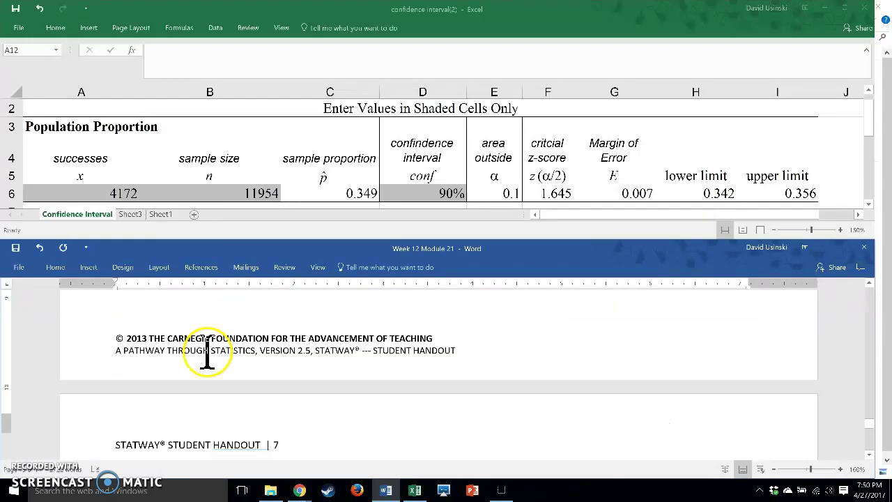
{"action": "left_click_drag", "start_coordinate": [116, 327], "coordinate": [207, 330]}
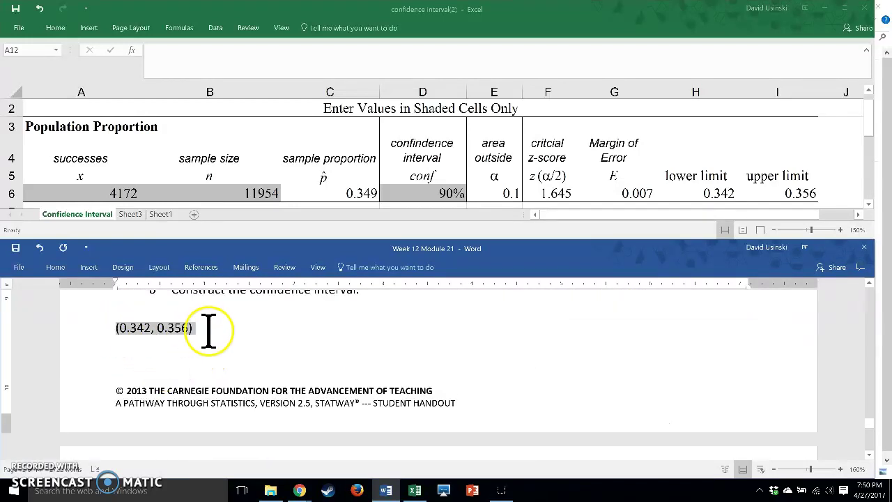
{"action": "right_click", "coordinate": [170, 323]}
{"action": "left_click", "coordinate": [232, 357]}
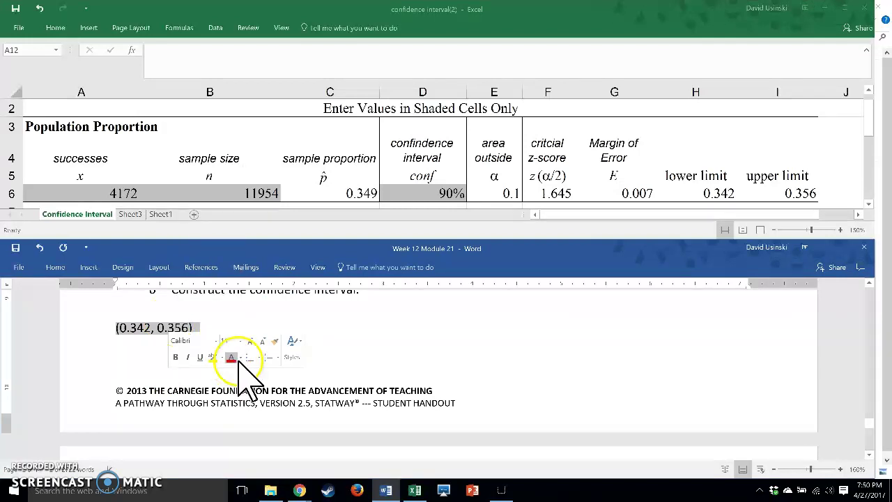
{"action": "left_click", "coordinate": [385, 349]}
{"action": "scroll", "coordinate": [370, 355], "scroll_direction": "down", "scroll_amount": 5}
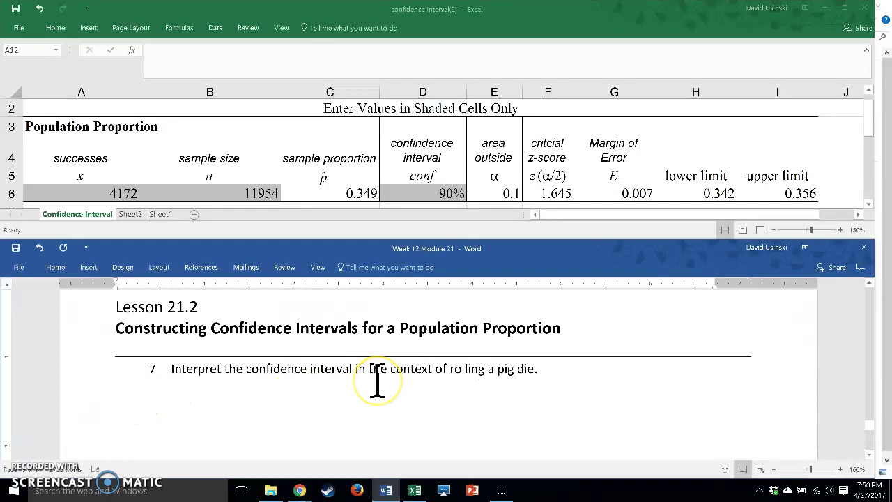
Type the question 7 interpretation: 90% confident the true proportion lies between 34.2% and 35.6%.
{"action": "type", "text": "In"}
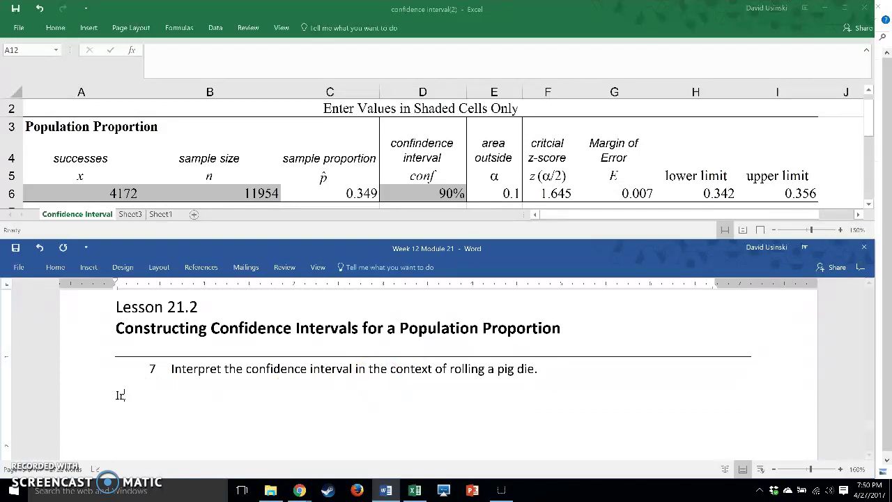
{"action": "type", "text": " a sample fo"}
{"action": "key", "text": "BackSpace"}
{"action": "key", "text": "BackSpace"}
{"action": "type", "text": "of "}
{"action": "type", "text": "1195"}
{"action": "type", "text": "4 pig"}
{"action": "type", "text": " toos"}
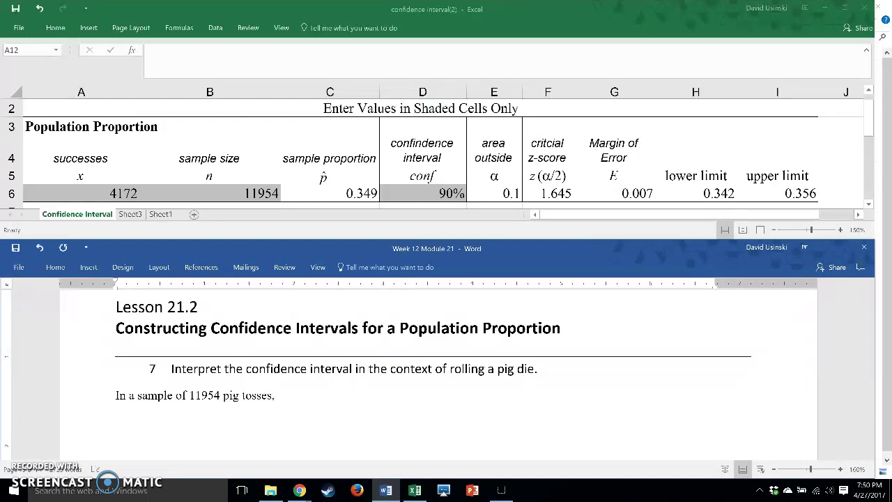
{"action": "type", "text": " we are 90% confident the tr"}
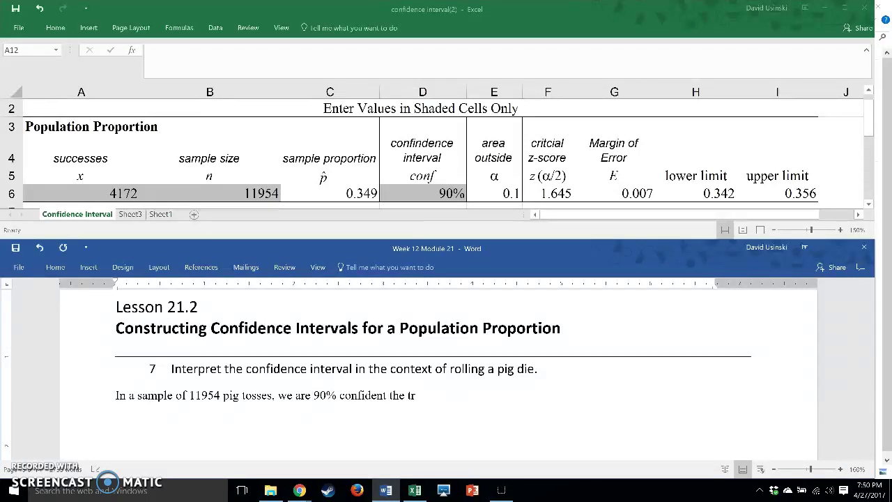
{"action": "type", "text": "ue por"}
{"action": "key", "text": "BackSpace"}
{"action": "type", "text": "roportion of the"}
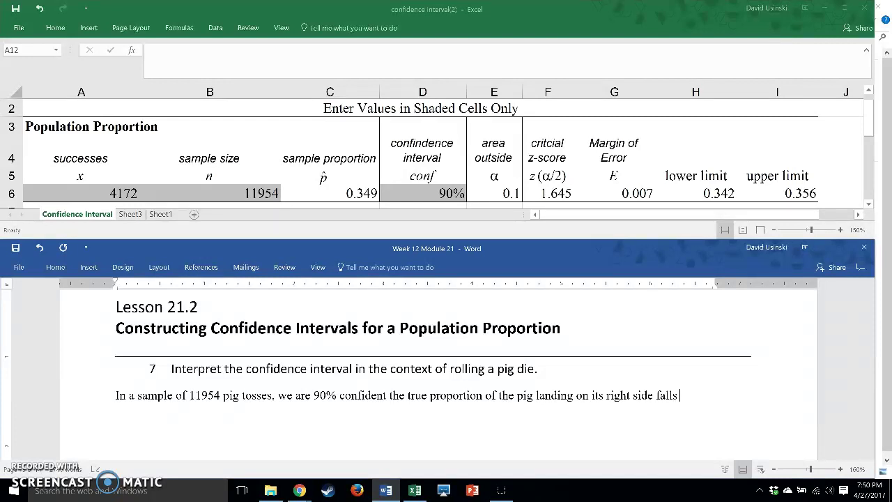
{"action": "type", "text": "twee"}
{"action": "type", "text": "n 34.2"}
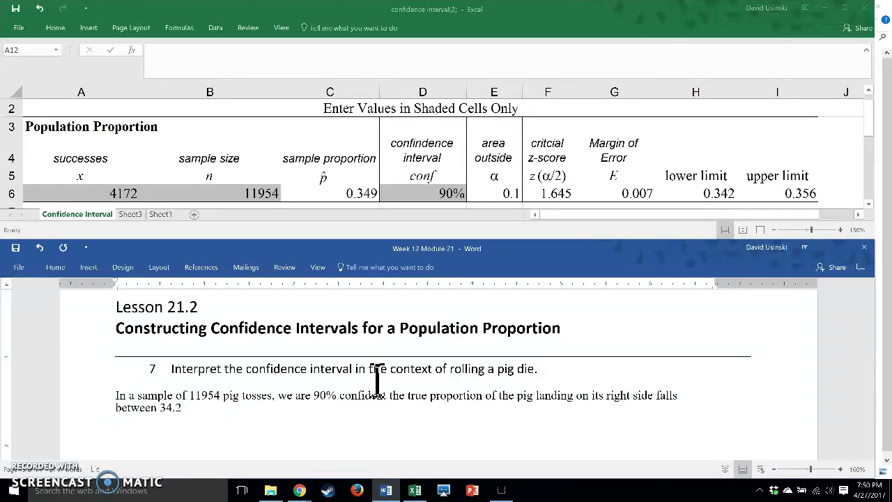
{"action": "type", "text": "% and 35.6%."}
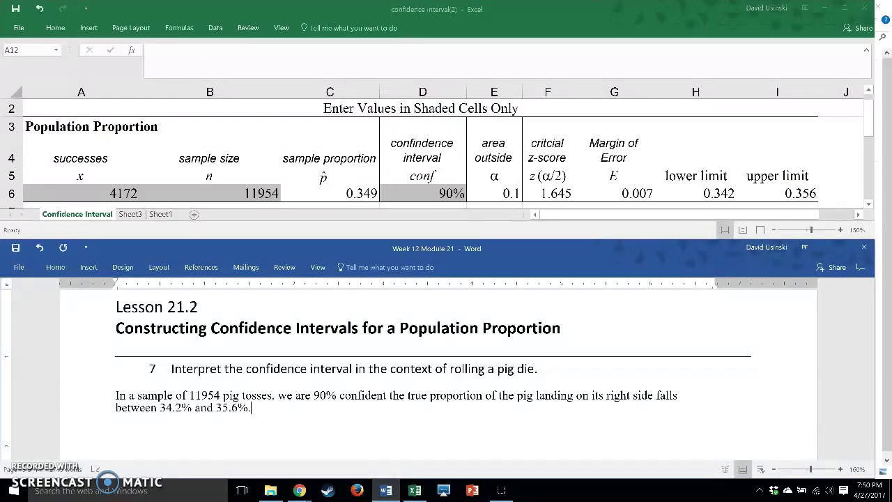
Turn the whole question 7 answer paragraph red.
{"action": "left_click", "coordinate": [118, 396]}
{"action": "left_click_drag", "start_coordinate": [119, 396], "coordinate": [239, 416]}
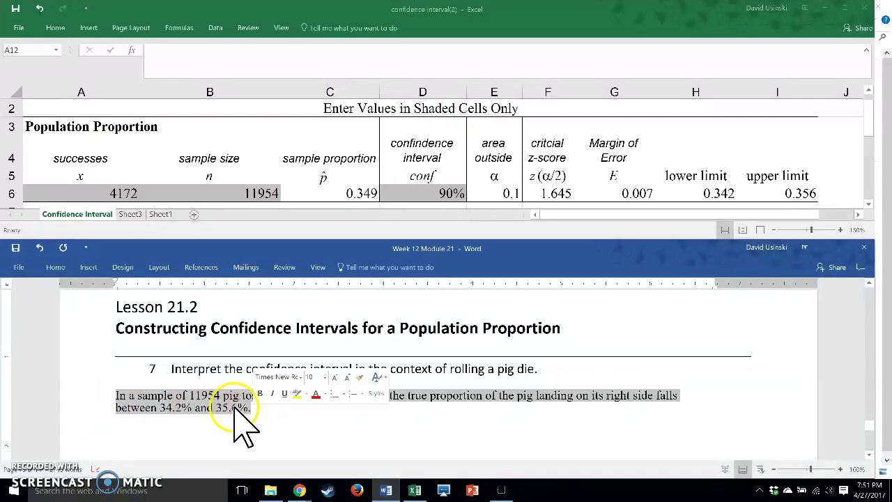
{"action": "right_click", "coordinate": [199, 402]}
{"action": "left_click", "coordinate": [260, 433]}
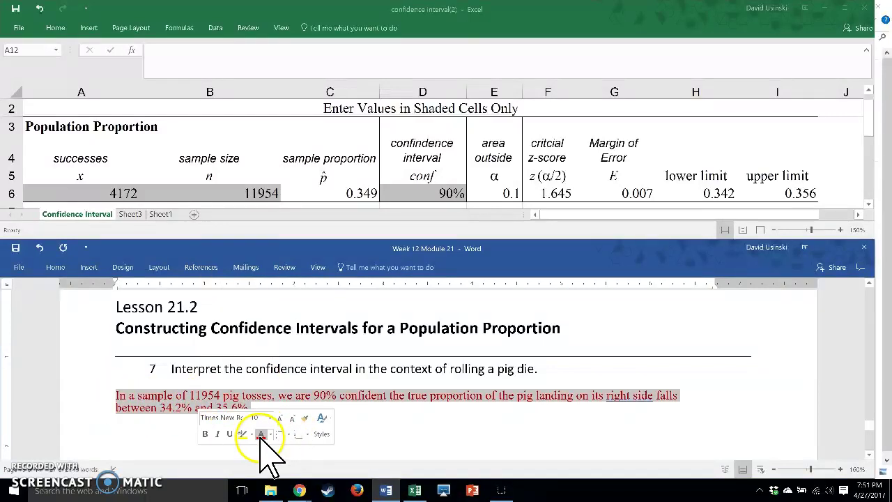
{"action": "left_click", "coordinate": [182, 402]}
{"action": "scroll", "coordinate": [265, 398], "scroll_direction": "down", "scroll_amount": 1}
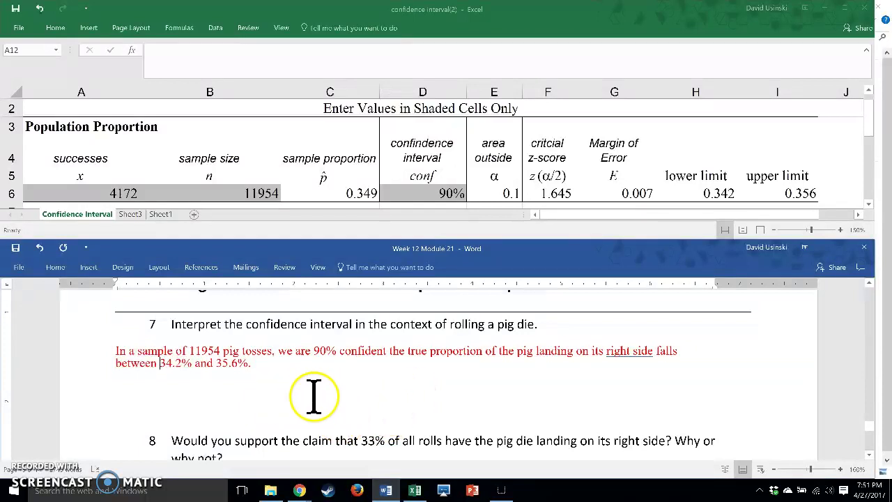
{"action": "scroll", "coordinate": [313, 396], "scroll_direction": "down", "scroll_amount": 1}
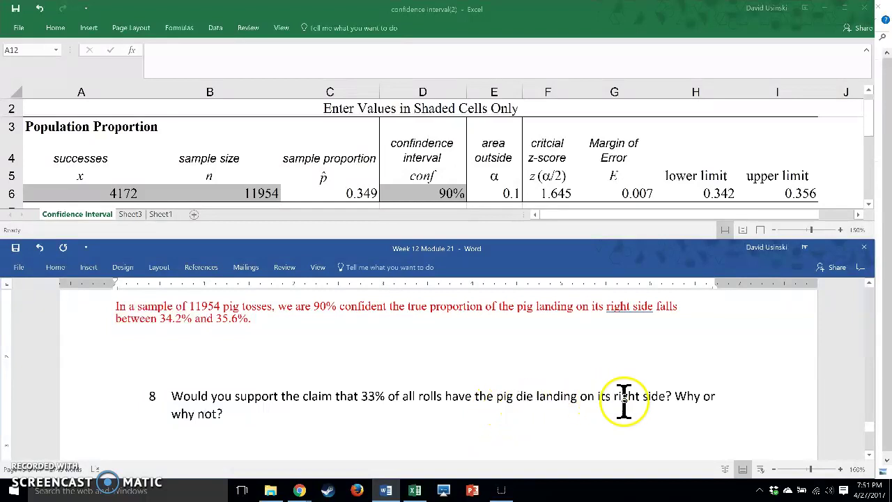
Type the question 8 answer rejecting 33% while noting the sample could be wrong.
{"action": "left_click", "coordinate": [124, 441]}
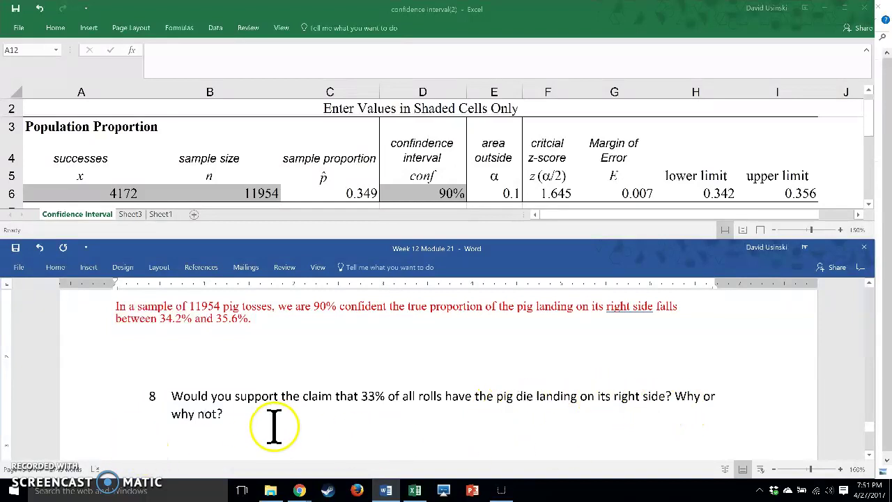
{"action": "type", "text": "We woud"}
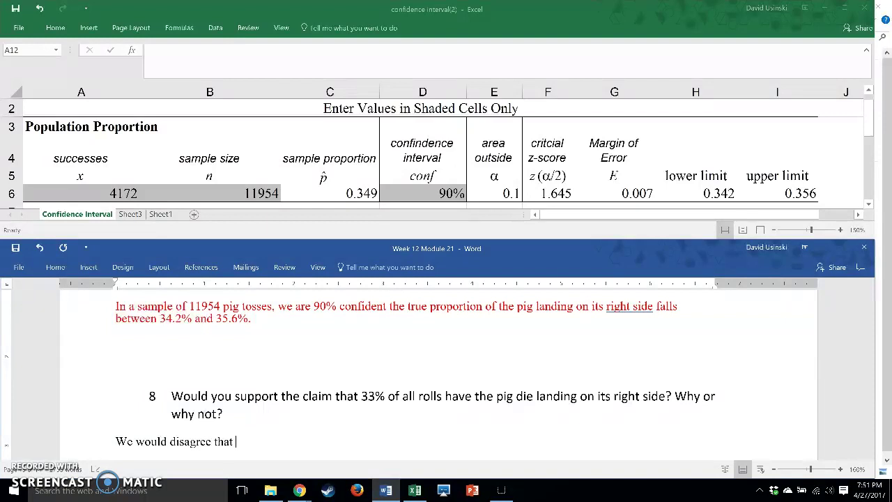
{"action": "type", "text": "%"}
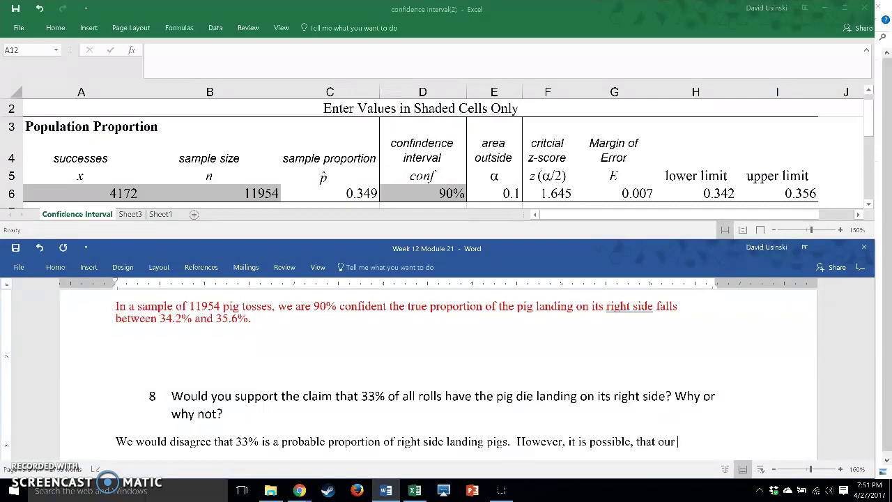
{"action": "type", "text": "ample"}
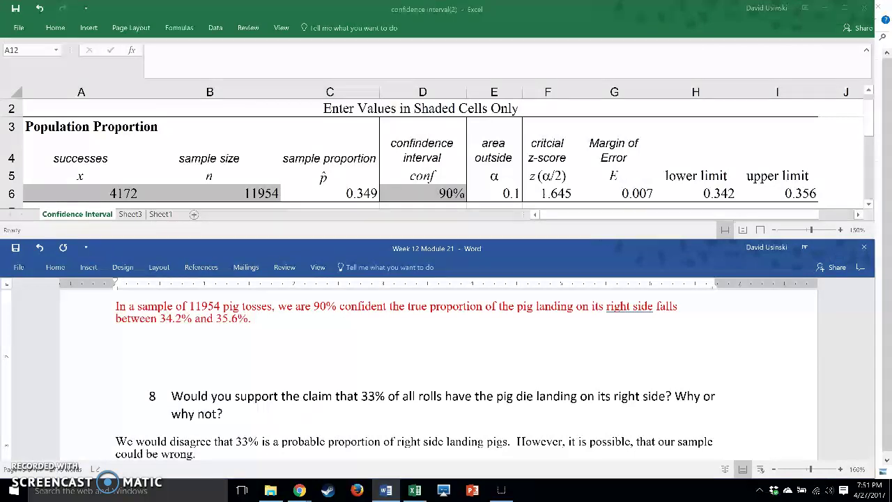
{"action": "scroll", "coordinate": [267, 424], "scroll_direction": "down", "scroll_amount": 3}
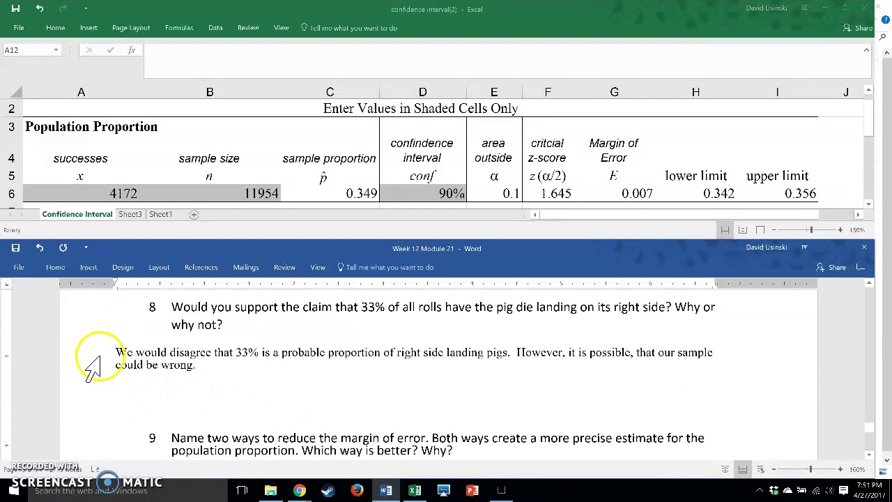
Colour the question 8 answer paragraph red.
{"action": "left_click", "coordinate": [111, 356]}
{"action": "double_click", "coordinate": [77, 363]}
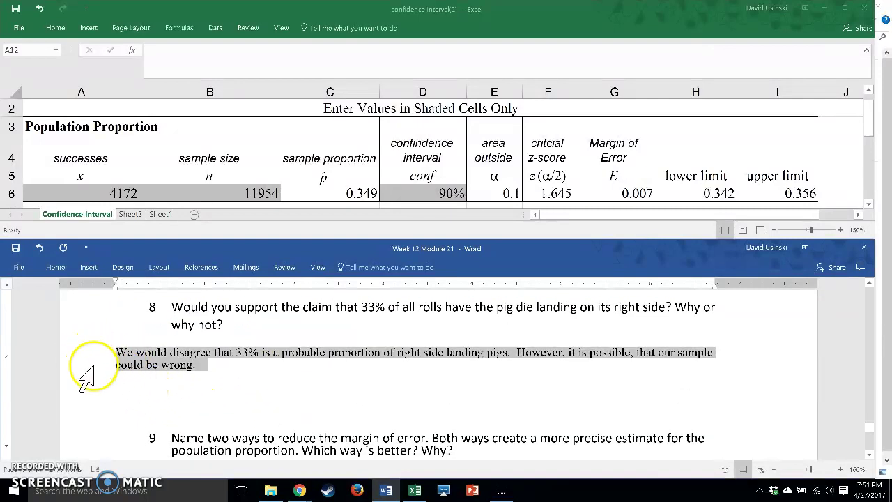
{"action": "right_click", "coordinate": [178, 349]}
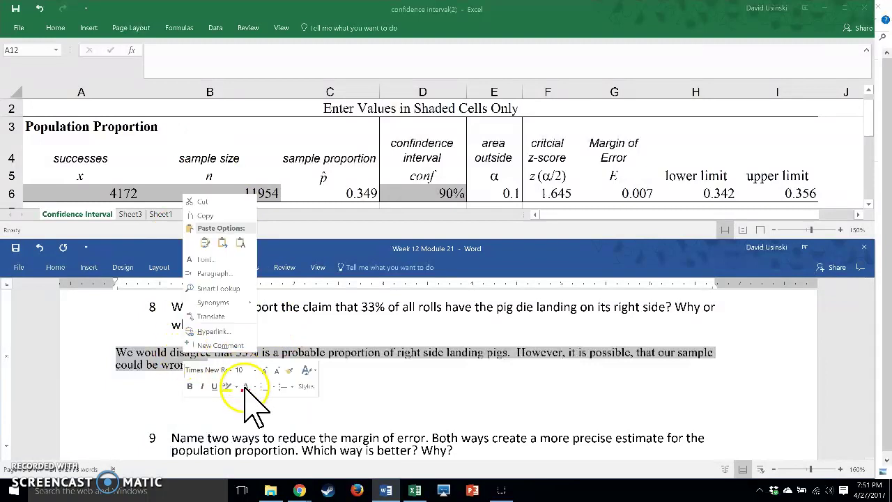
{"action": "left_click", "coordinate": [235, 386]}
{"action": "left_click", "coordinate": [202, 361]}
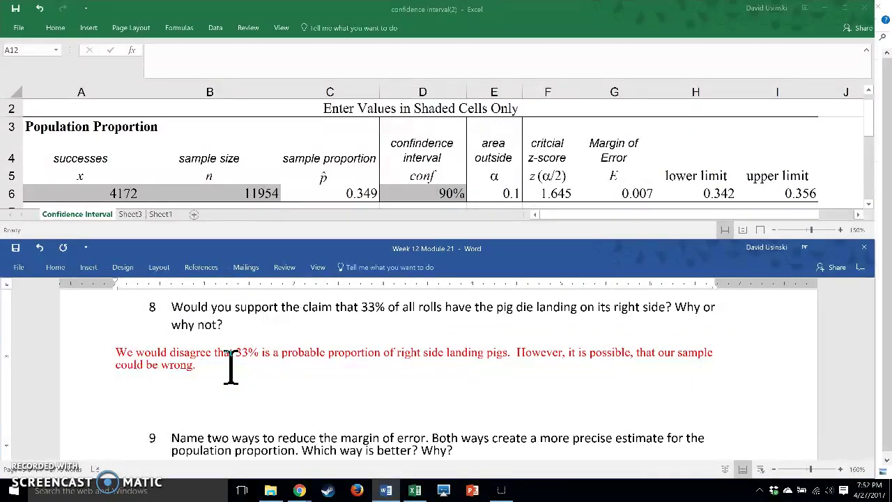
Set the confidence level in D6 to 99% and check the margin of error.
{"action": "left_click", "coordinate": [446, 194]}
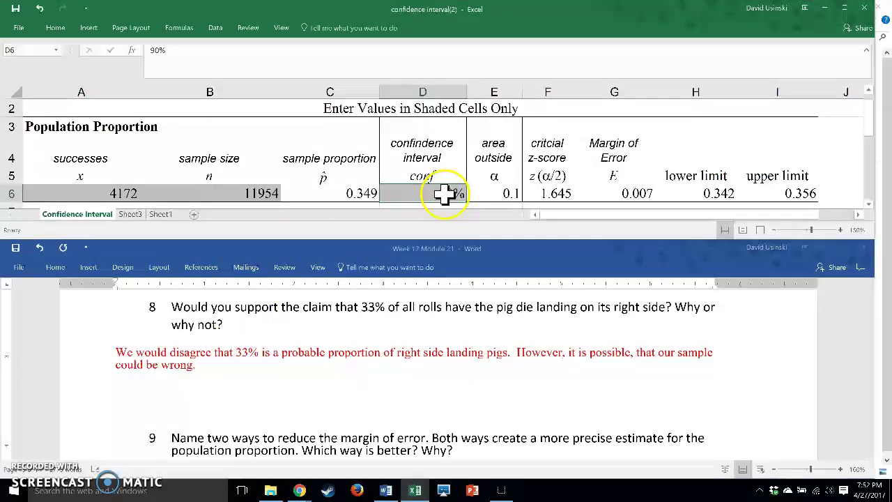
{"action": "type", "text": "9"}
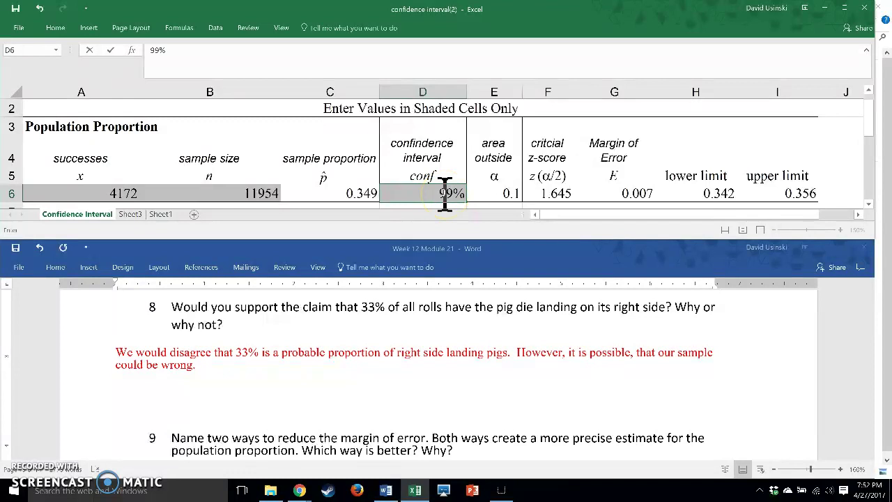
{"action": "type", "text": "9"}
{"action": "key", "text": "Return"}
{"action": "scroll", "coordinate": [444, 188], "scroll_direction": "down", "scroll_amount": 2}
{"action": "left_click", "coordinate": [441, 193]}
{"action": "scroll", "coordinate": [442, 193], "scroll_direction": "up", "scroll_amount": 3}
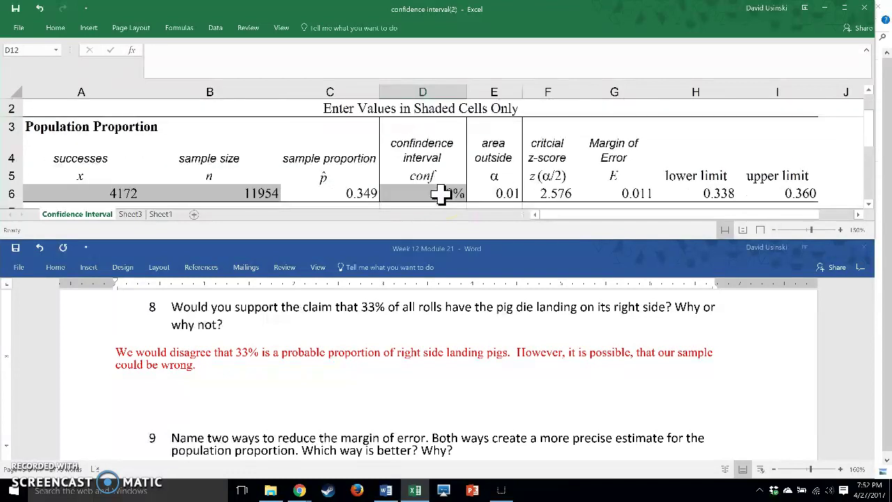
{"action": "scroll", "coordinate": [440, 193], "scroll_direction": "down", "scroll_amount": 1}
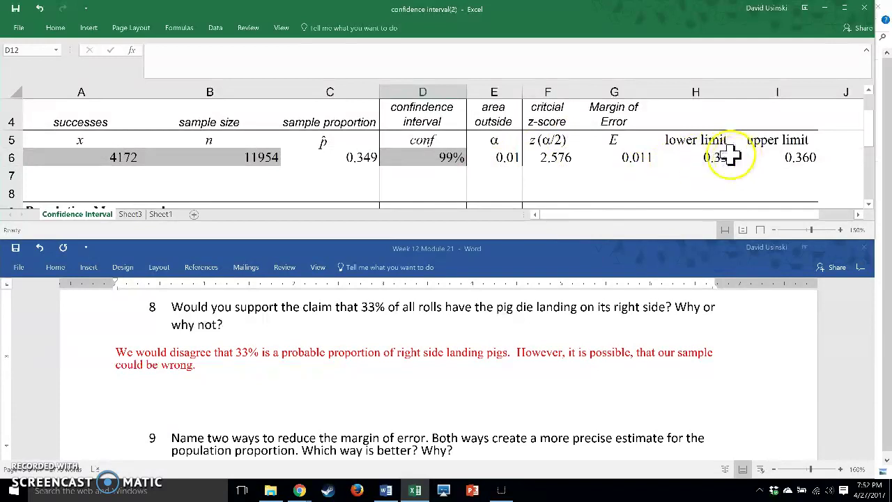
Change D6 to 99.5% to compare the margin of error and limits.
{"action": "left_click", "coordinate": [445, 159]}
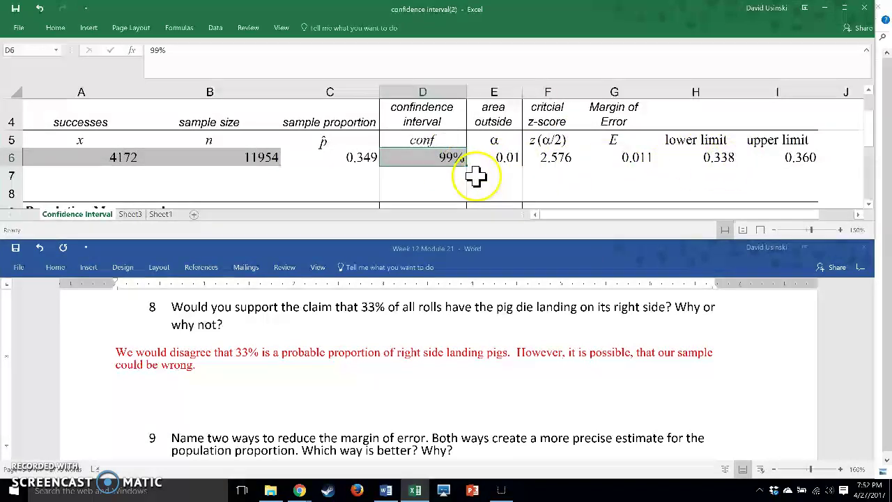
{"action": "type", "text": "9"}
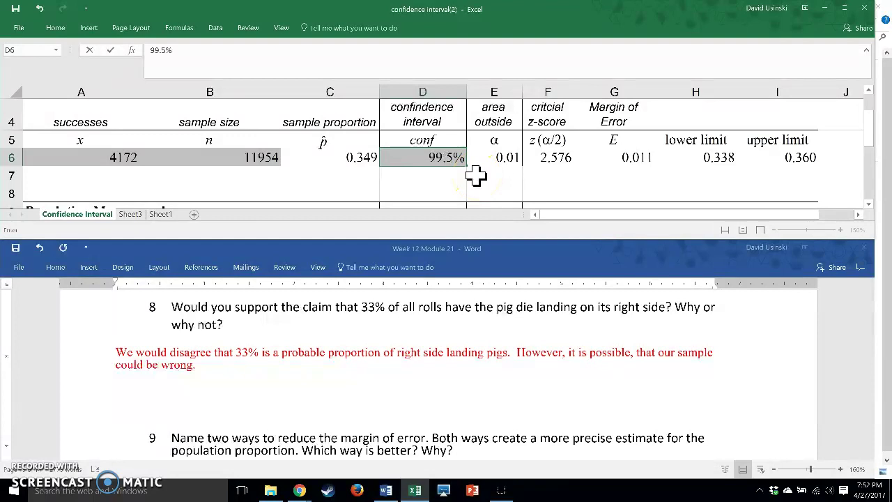
{"action": "type", "text": "9.5"}
{"action": "key", "text": "Return"}
{"action": "scroll", "coordinate": [494, 162], "scroll_direction": "up", "scroll_amount": 2}
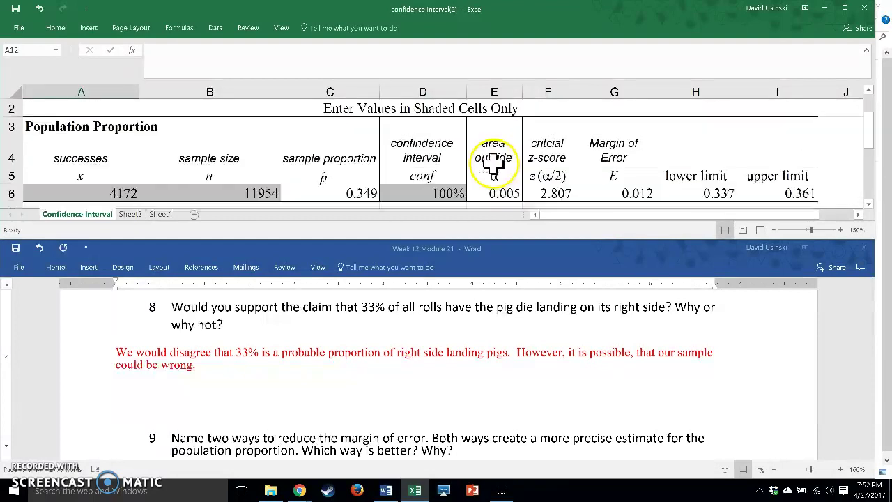
{"action": "scroll", "coordinate": [493, 164], "scroll_direction": "up", "scroll_amount": 1}
{"action": "scroll", "coordinate": [481, 163], "scroll_direction": "down", "scroll_amount": 1}
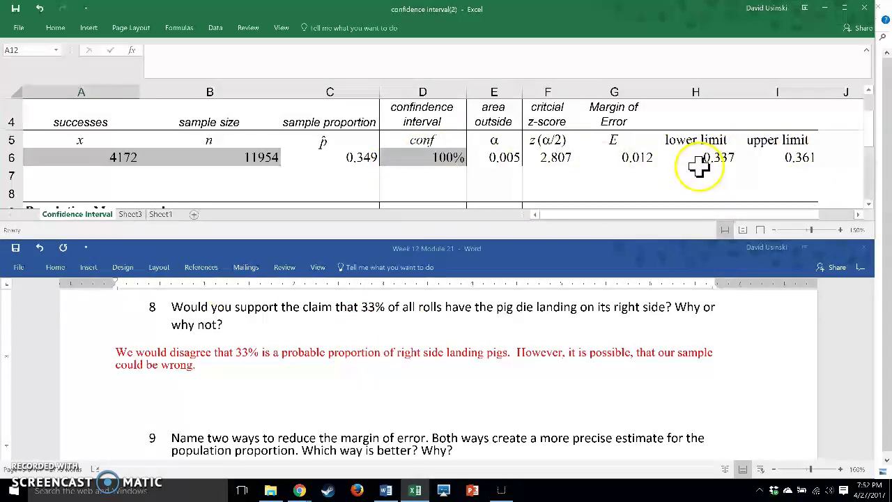
Enter 99.9% in D6, giving critical z 3.291, margin 0.014 and limits 0.335–0.363.
{"action": "left_click", "coordinate": [442, 161]}
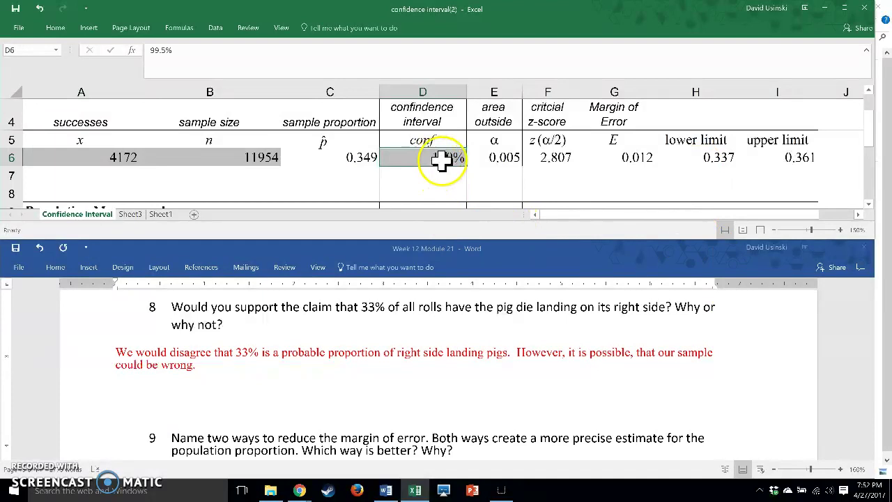
{"action": "type", "text": "99%"}
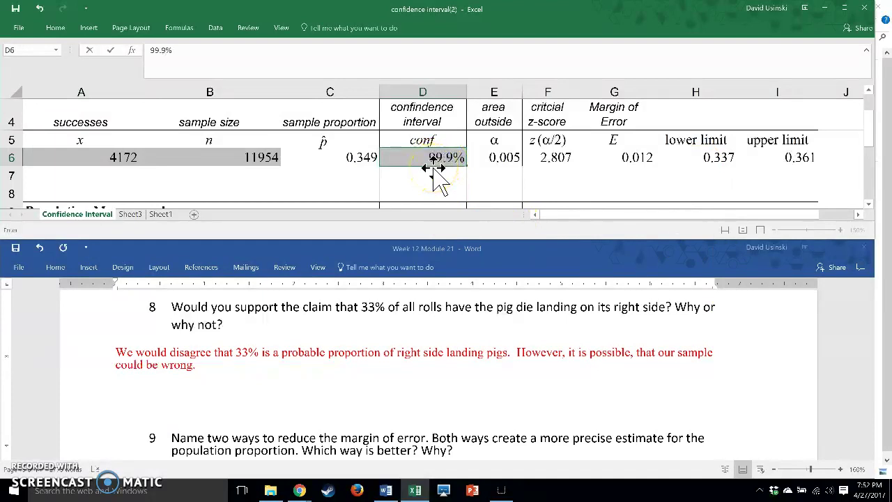
{"action": "key", "text": "Return"}
{"action": "scroll", "coordinate": [430, 169], "scroll_direction": "down", "scroll_amount": 2}
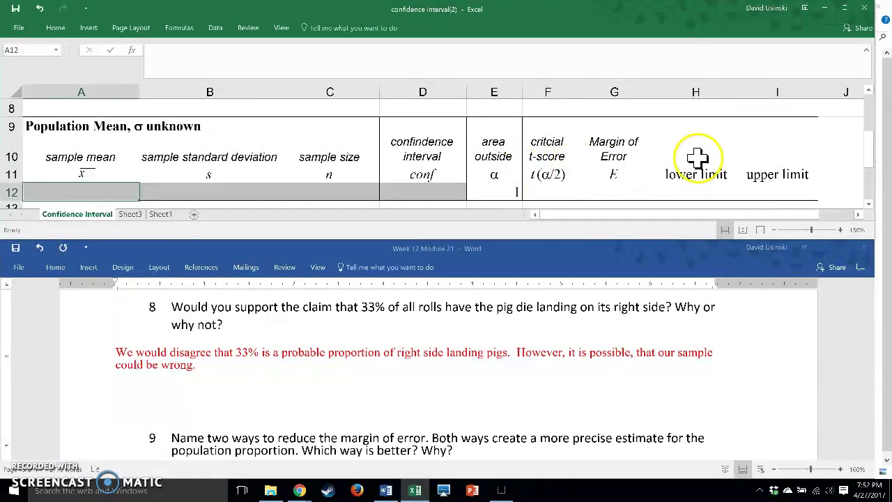
{"action": "scroll", "coordinate": [697, 160], "scroll_direction": "up", "scroll_amount": 2}
{"action": "scroll", "coordinate": [690, 160], "scroll_direction": "up", "scroll_amount": 1}
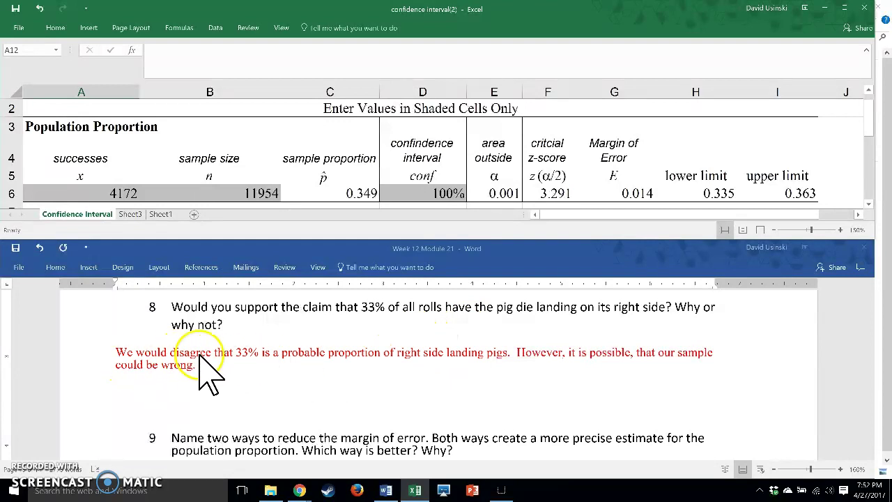
{"action": "scroll", "coordinate": [225, 355], "scroll_direction": "down", "scroll_amount": 1}
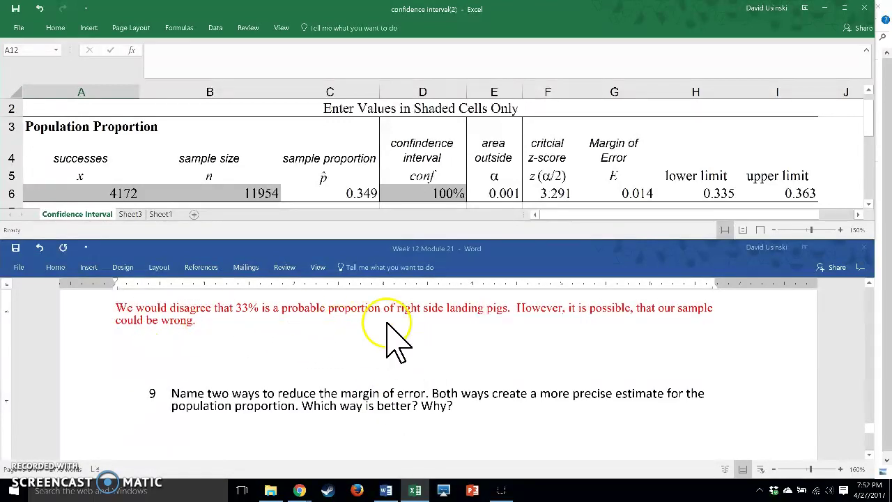
{"action": "scroll", "coordinate": [470, 341], "scroll_direction": "down", "scroll_amount": 1}
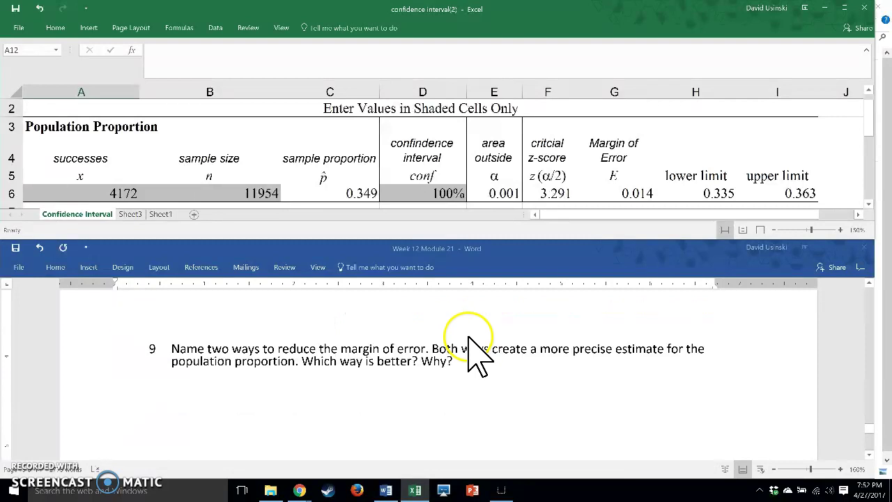
Under question 9, list 'Increase precision:' 1. Increase the sample size, 2. Decrease the confidence level.
{"action": "left_click", "coordinate": [170, 394]}
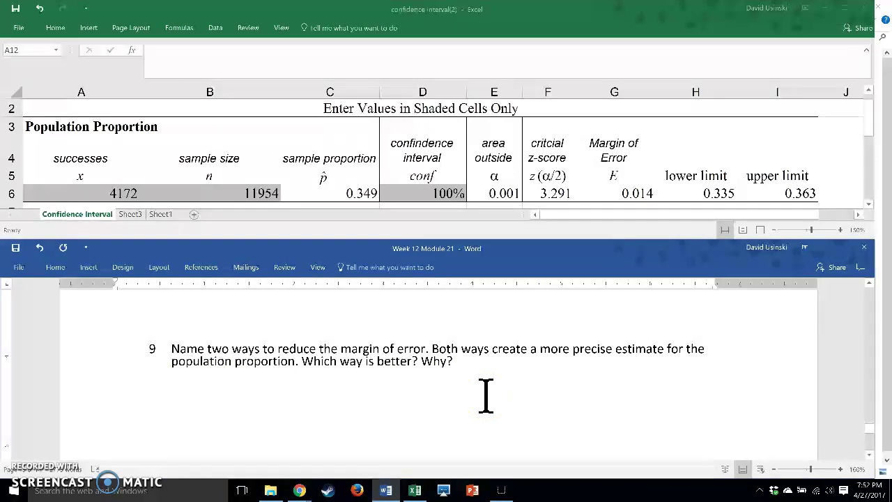
{"action": "type", "text": "Increase prec"}
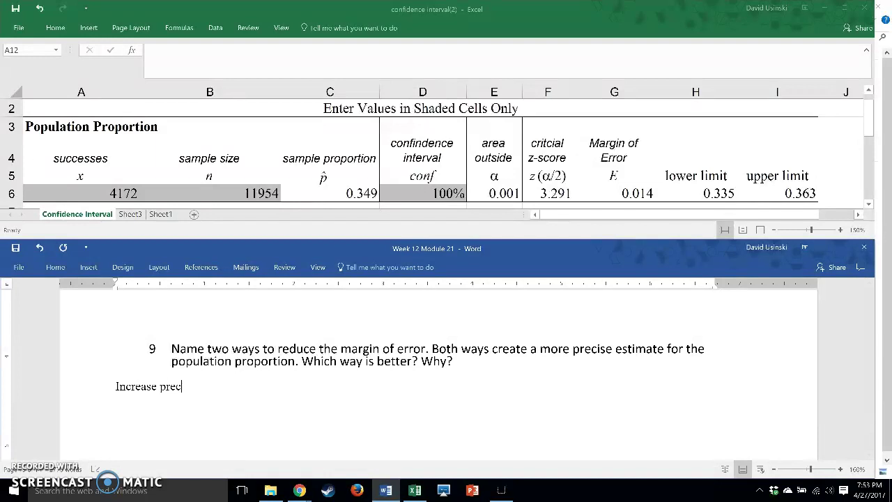
{"action": "type", "text": "ision"}
{"action": "type", "text": ": "}
{"action": "type", "text": "1. In"}
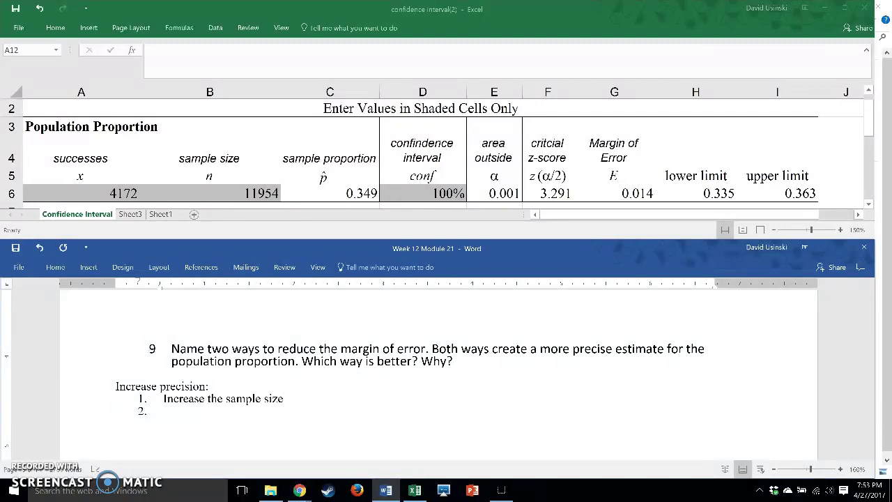
{"action": "type", "text": "Decrease the conf"}
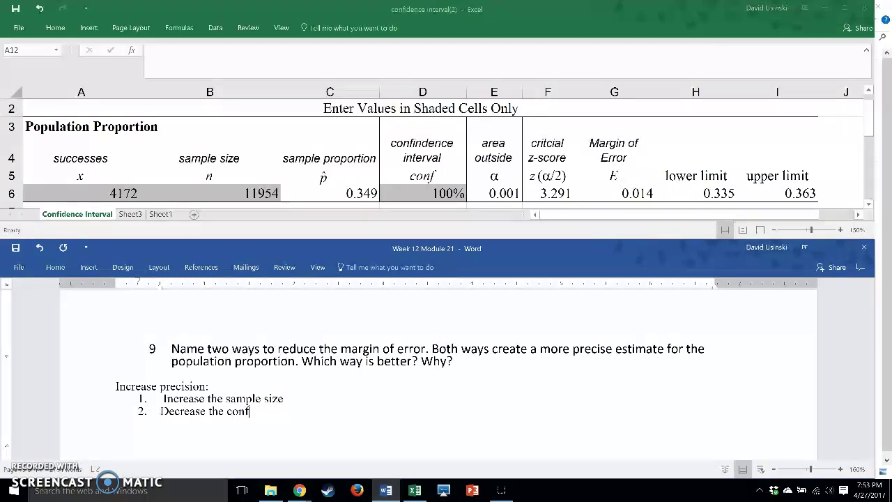
{"action": "type", "text": "idence level"}
{"action": "left_click", "coordinate": [164, 399]}
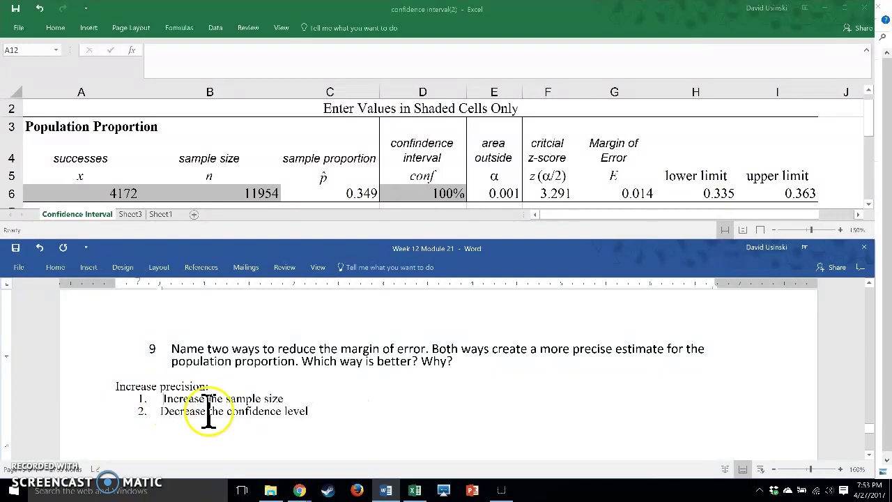
{"action": "key", "text": "Delete"}
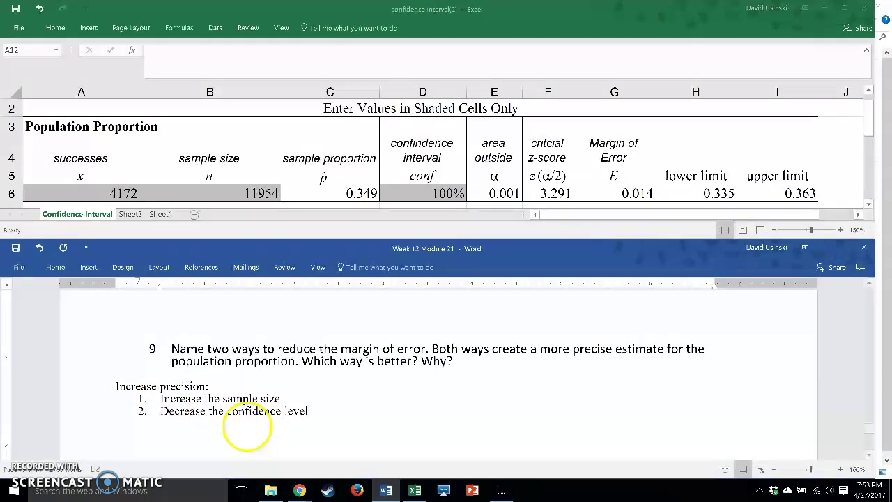
Set D6 to 80%, giving critical z 1.282, margin 0.006 and limits 0.343–0.355.
{"action": "left_click", "coordinate": [438, 196]}
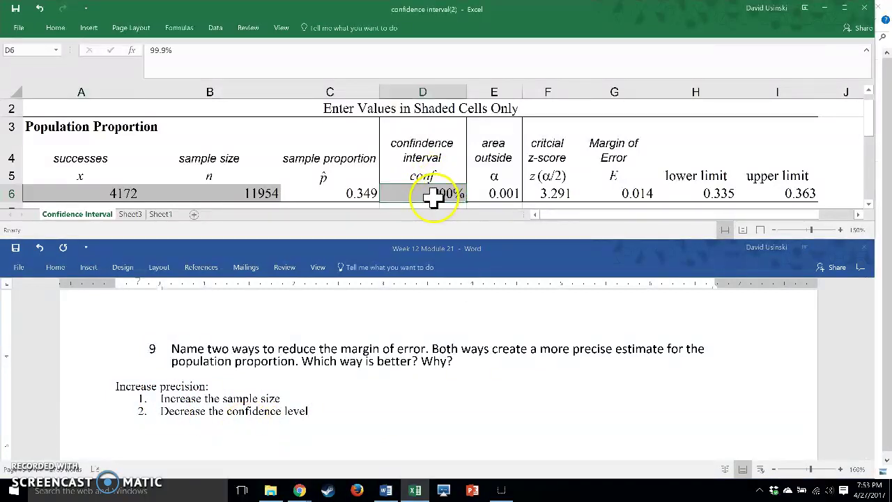
{"action": "type", "text": "80"}
{"action": "key", "text": "Return"}
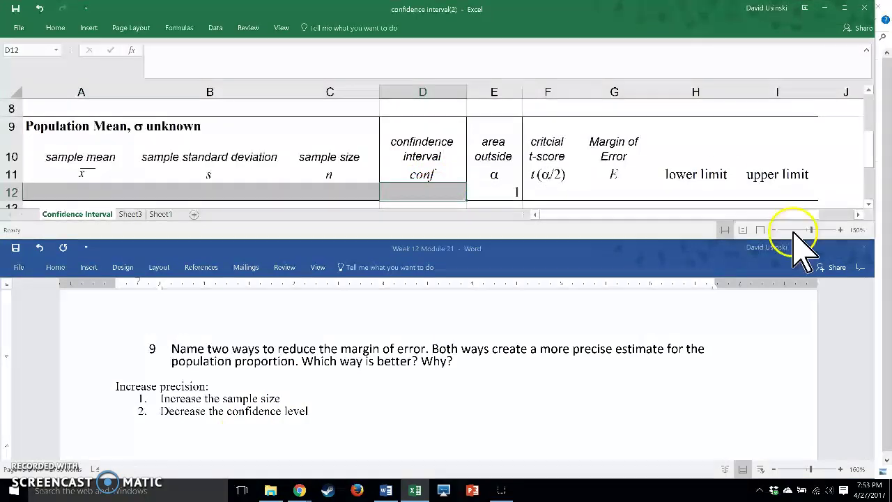
{"action": "scroll", "coordinate": [706, 187], "scroll_direction": "up", "scroll_amount": 2}
{"action": "scroll", "coordinate": [706, 186], "scroll_direction": "up", "scroll_amount": 1}
{"action": "scroll", "coordinate": [706, 187], "scroll_direction": "down", "scroll_amount": 1}
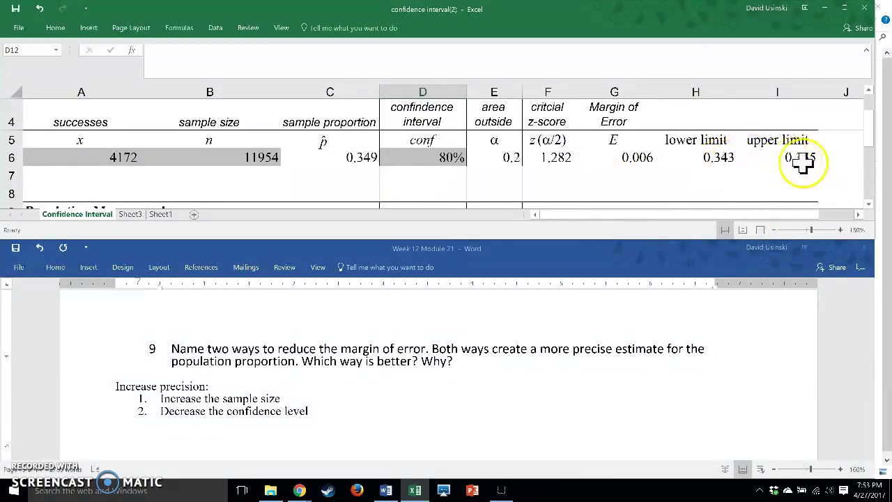
Scroll through the Word handout to review the earlier answers.
{"action": "scroll", "coordinate": [488, 363], "scroll_direction": "up", "scroll_amount": 3}
{"action": "scroll", "coordinate": [449, 357], "scroll_direction": "up", "scroll_amount": 8}
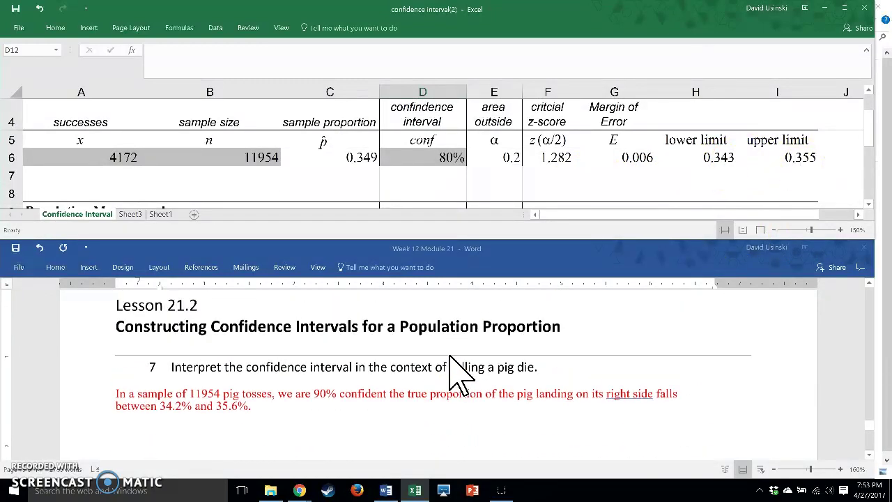
{"action": "scroll", "coordinate": [449, 357], "scroll_direction": "up", "scroll_amount": 1}
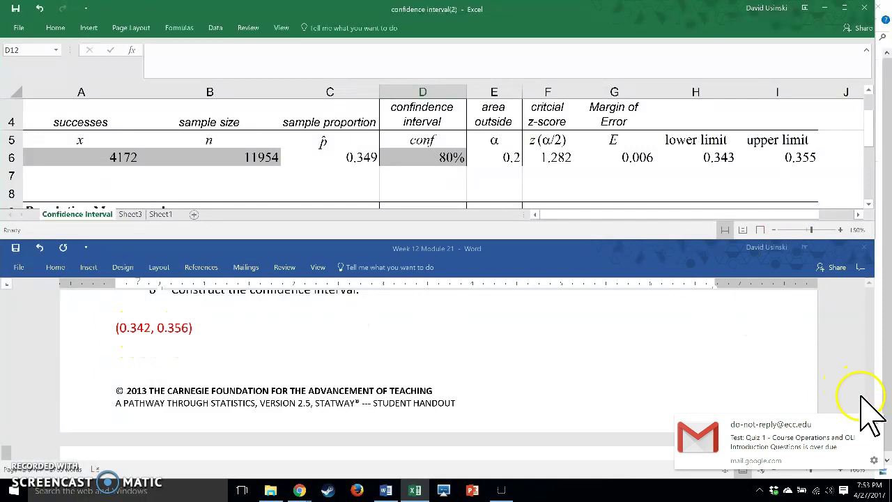
{"action": "left_click", "coordinate": [875, 422]}
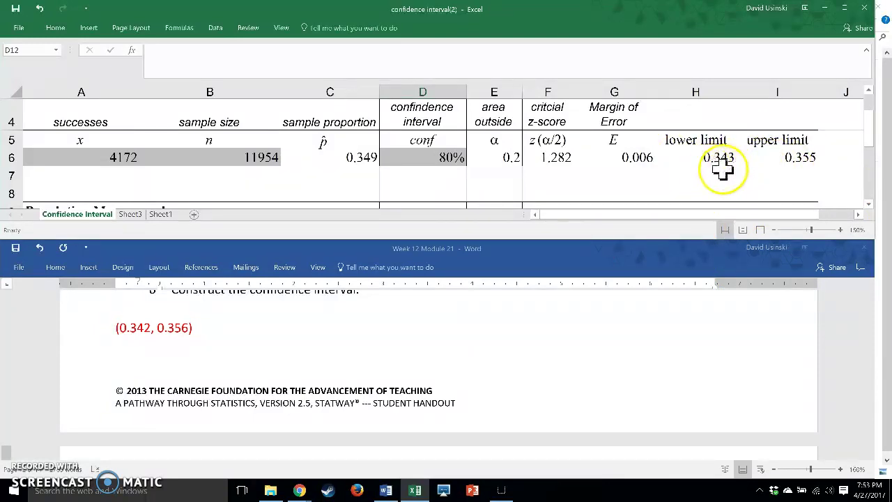
{"action": "scroll", "coordinate": [552, 307], "scroll_direction": "down", "scroll_amount": 10}
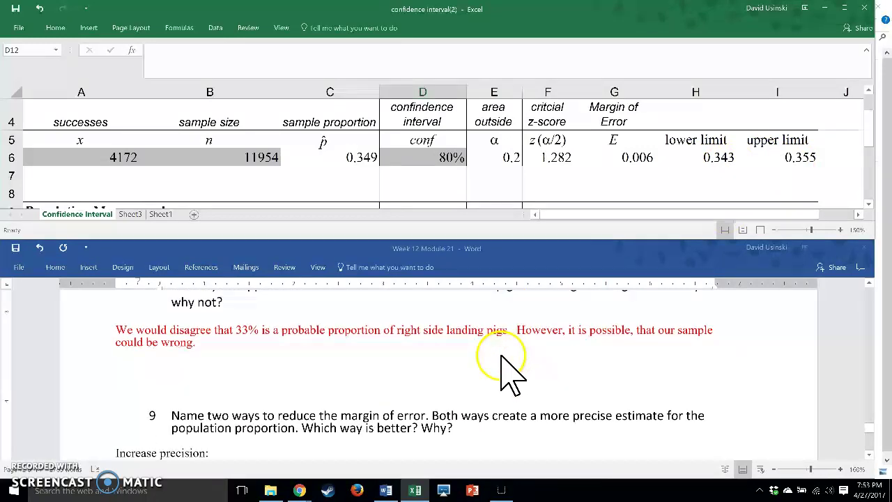
{"action": "scroll", "coordinate": [502, 359], "scroll_direction": "down", "scroll_amount": 1}
Colour the three-line Increase precision list red.
{"action": "left_click", "coordinate": [216, 366]}
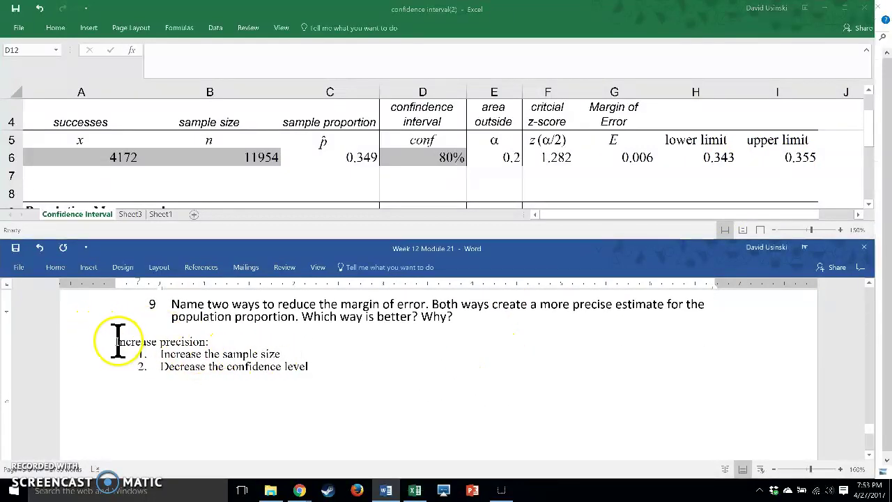
{"action": "left_click_drag", "start_coordinate": [233, 347], "coordinate": [317, 369]}
{"action": "left_click", "coordinate": [378, 346]}
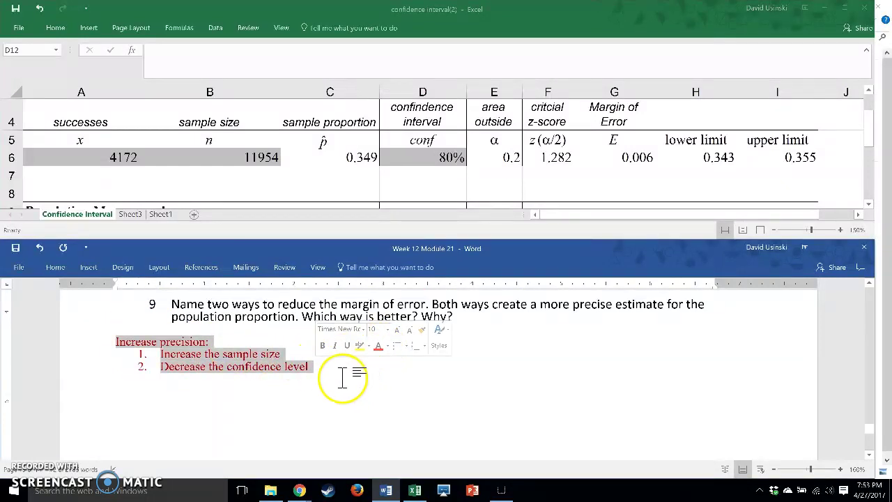
{"action": "left_click", "coordinate": [319, 368]}
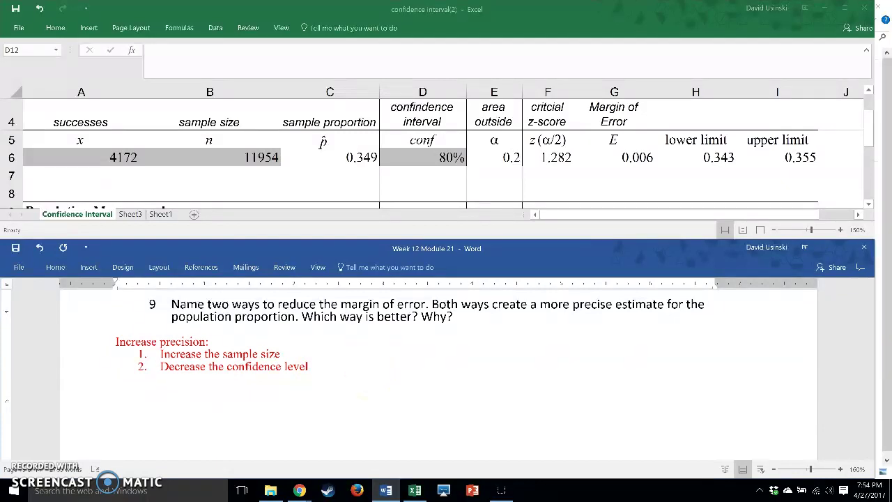
Add a sentence preferring larger sample size, since artificially lowering the confidence level is undesirable.
{"action": "key", "text": "Return"}
{"action": "key", "text": "Return"}
{"action": "key", "text": "Return"}
{"action": "type", "text": "Pr"}
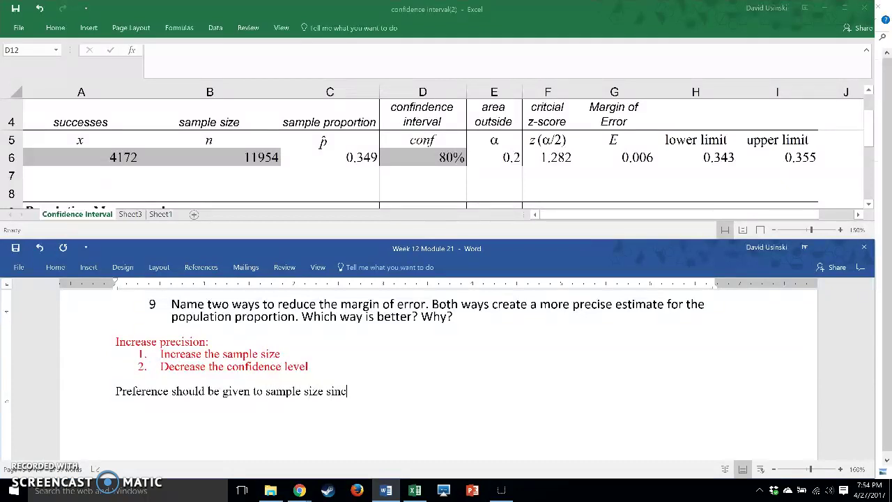
{"action": "type", "text": "tifici"}
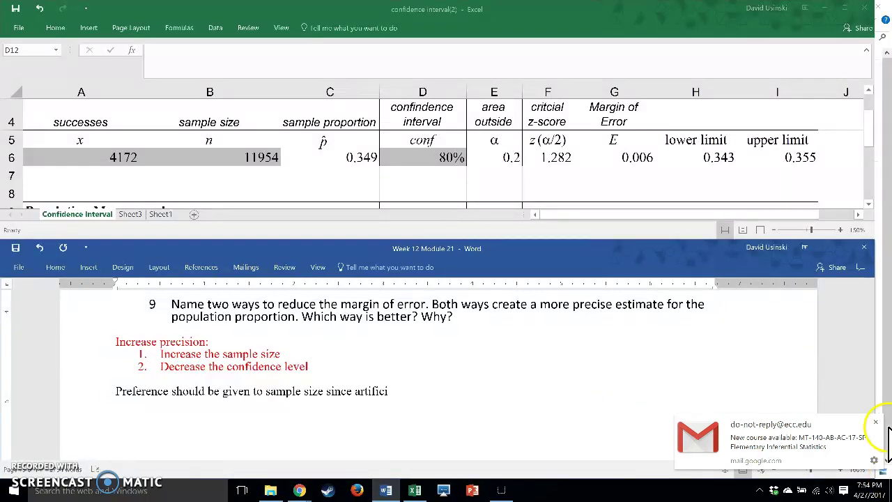
{"action": "left_click", "coordinate": [876, 422]}
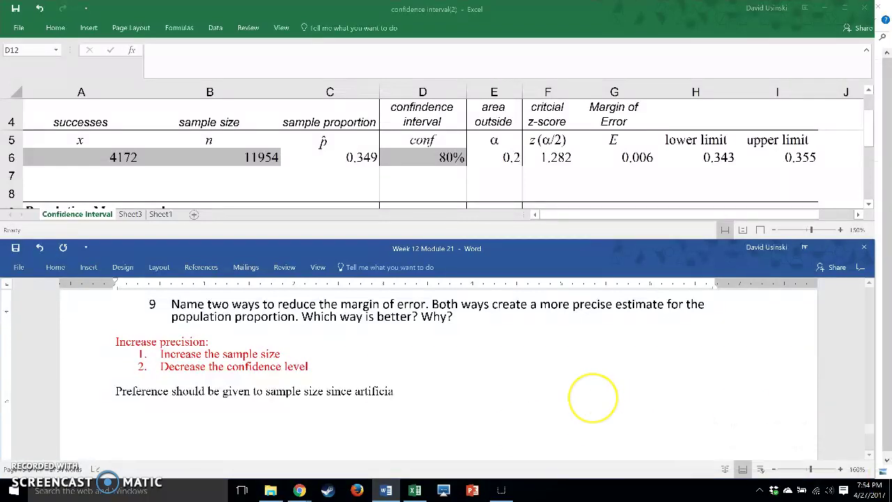
{"action": "type", "text": "icially lowering"}
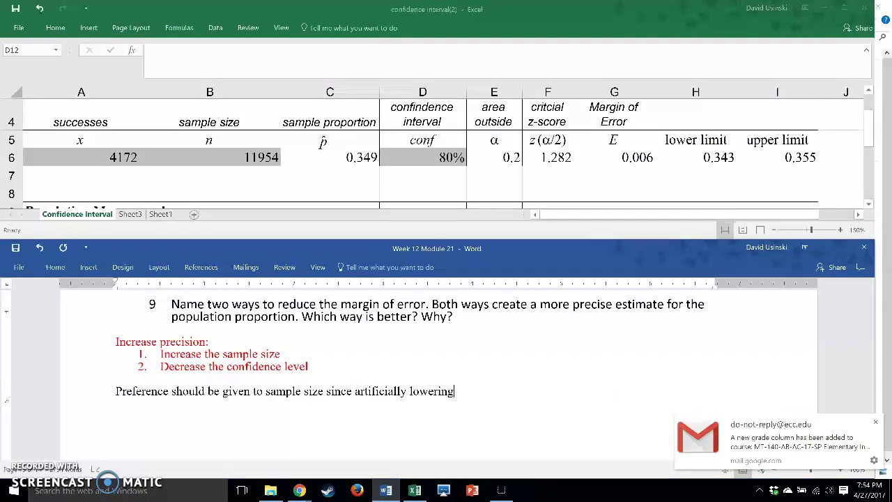
{"action": "left_click", "coordinate": [875, 422]}
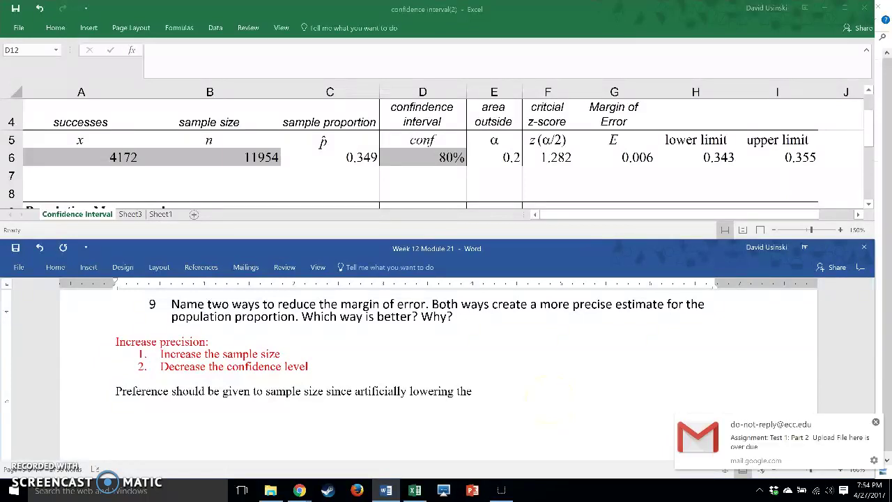
{"action": "left_click", "coordinate": [876, 421]}
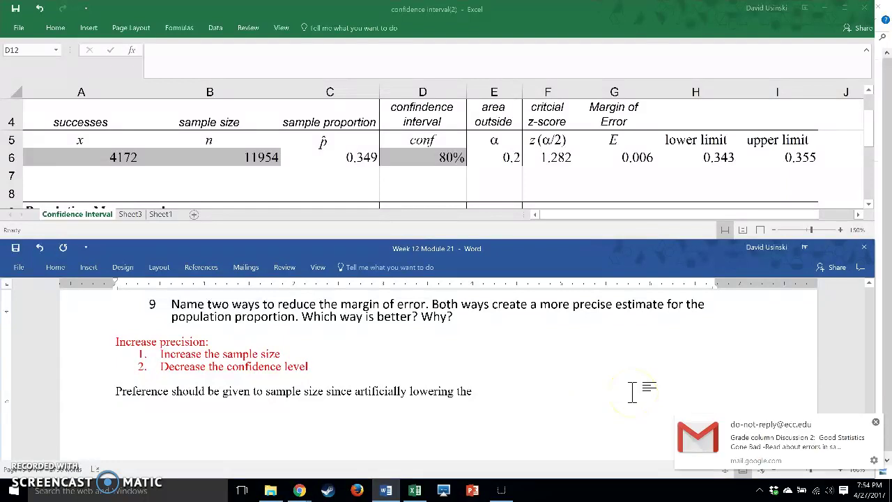
{"action": "type", "text": "confidence level"}
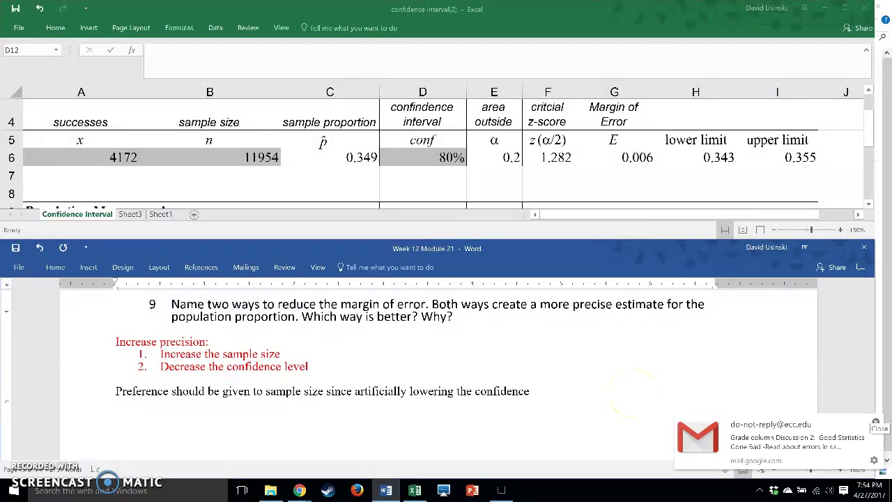
{"action": "left_click", "coordinate": [873, 420]}
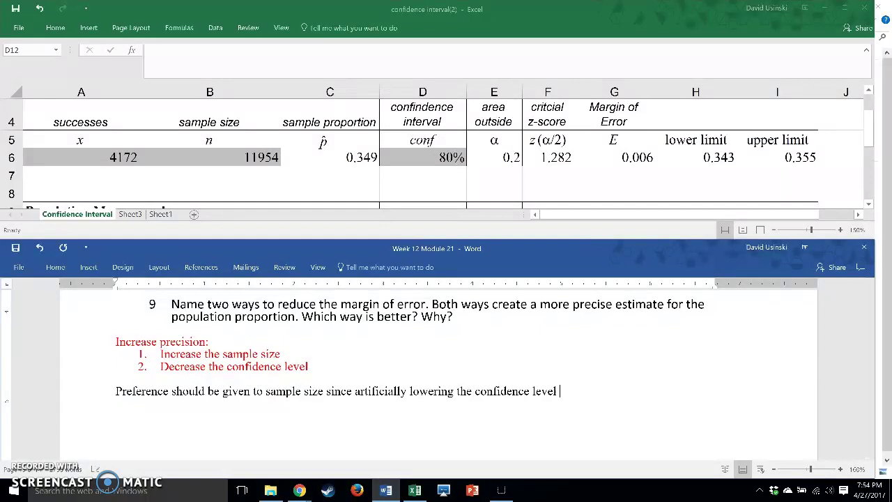
{"action": "type", "text": "desirable."}
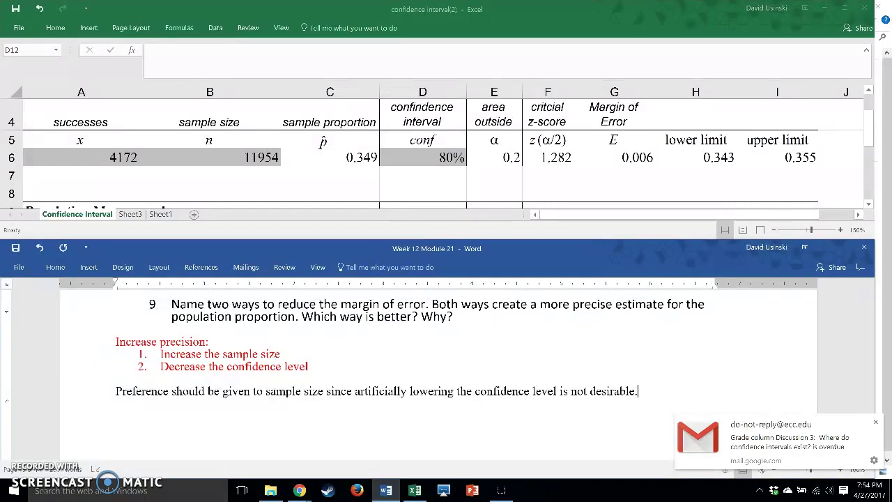
{"action": "left_click", "coordinate": [876, 422]}
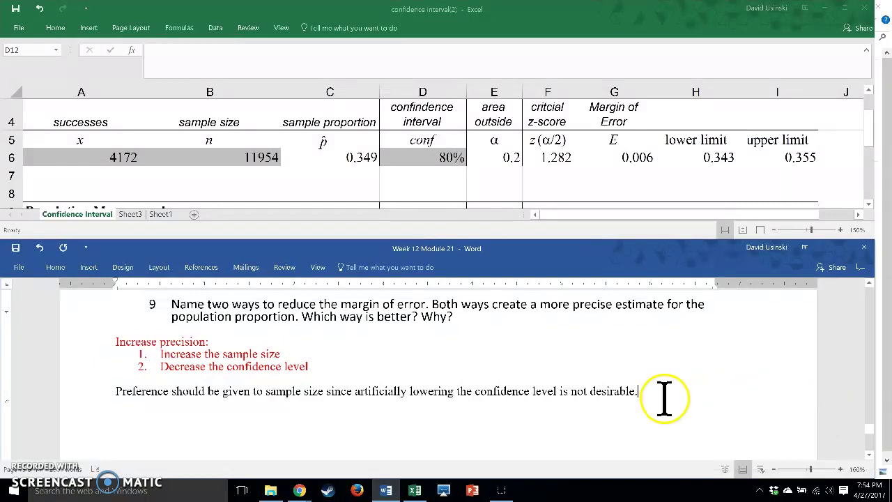
Select the 'Preference should be given…' sentence and colour it red.
{"action": "left_click", "coordinate": [82, 395]}
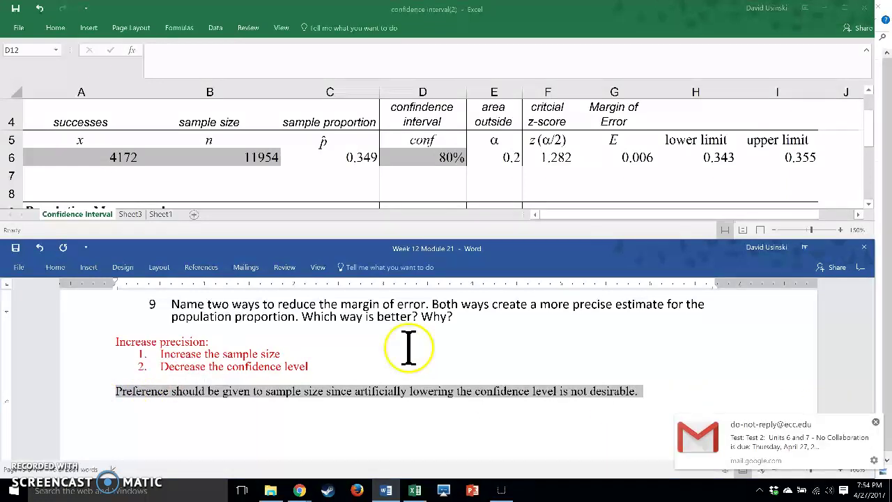
{"action": "right_click", "coordinate": [530, 382]}
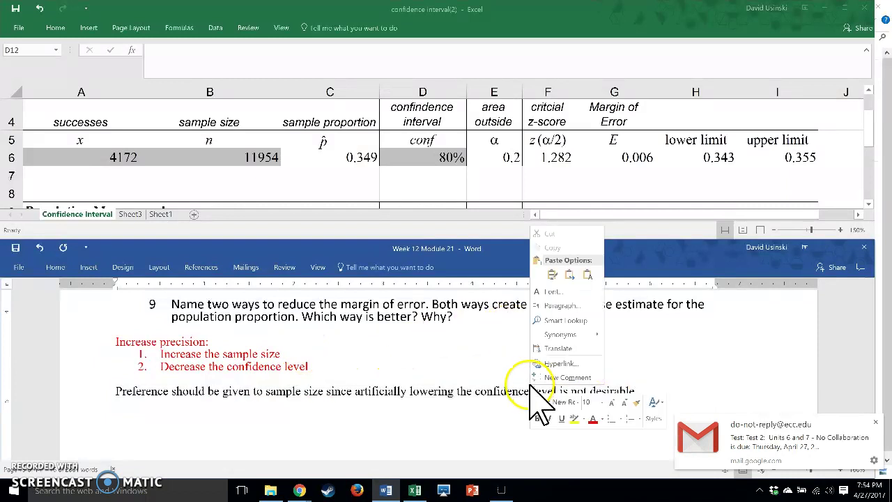
{"action": "left_click", "coordinate": [93, 406]}
{"action": "right_click", "coordinate": [103, 391]}
{"action": "left_click", "coordinate": [77, 408]}
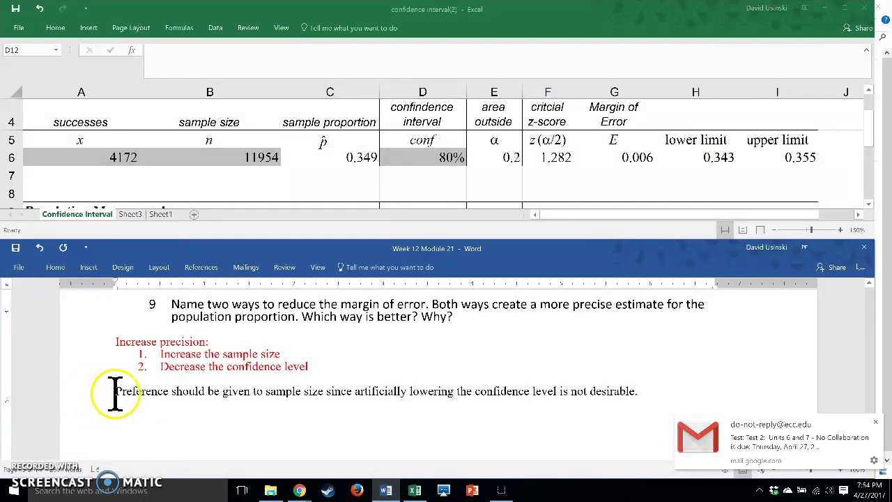
{"action": "left_click_drag", "start_coordinate": [116, 393], "coordinate": [657, 383]}
{"action": "right_click", "coordinate": [573, 391]}
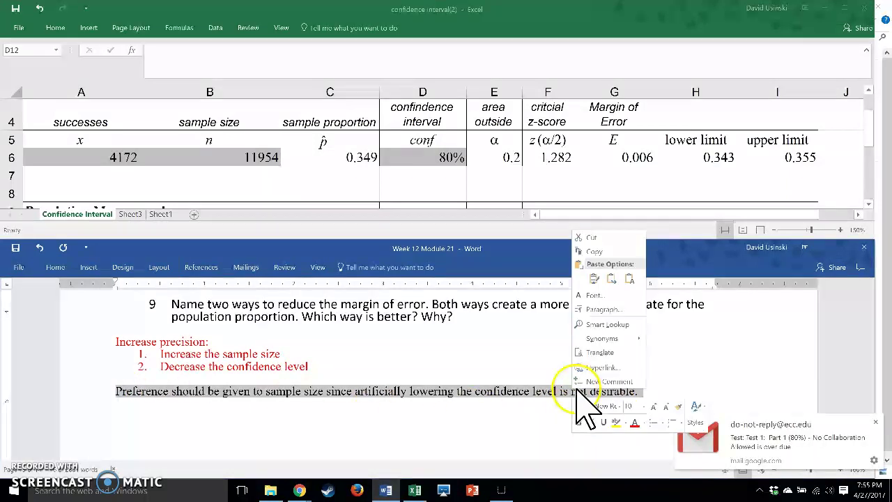
{"action": "left_click", "coordinate": [634, 422]}
{"action": "left_click", "coordinate": [493, 427]}
Scroll through the handout to review the finished red answers.
{"action": "scroll", "coordinate": [628, 381], "scroll_direction": "down", "scroll_amount": 1}
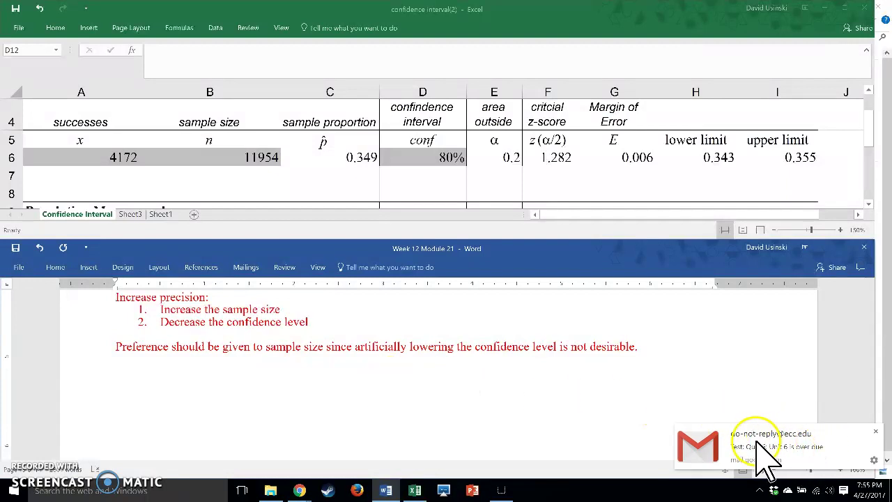
{"action": "scroll", "coordinate": [430, 388], "scroll_direction": "down", "scroll_amount": 1}
{"action": "scroll", "coordinate": [430, 387], "scroll_direction": "down", "scroll_amount": 1}
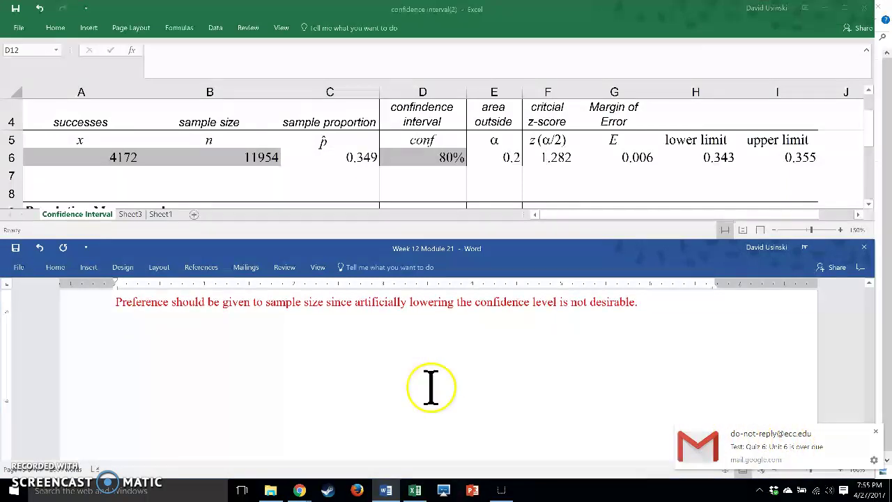
{"action": "scroll", "coordinate": [431, 388], "scroll_direction": "down", "scroll_amount": 2}
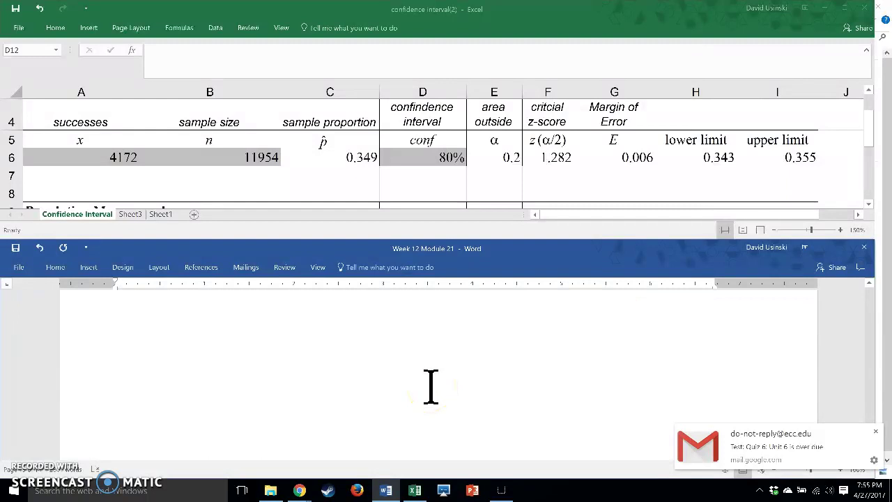
{"action": "scroll", "coordinate": [431, 387], "scroll_direction": "up", "scroll_amount": 4}
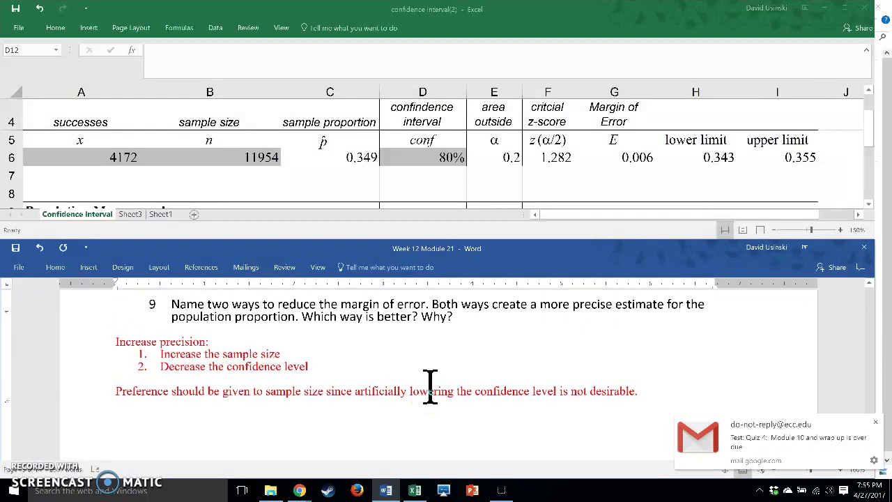
{"action": "scroll", "coordinate": [432, 418], "scroll_direction": "up", "scroll_amount": 1}
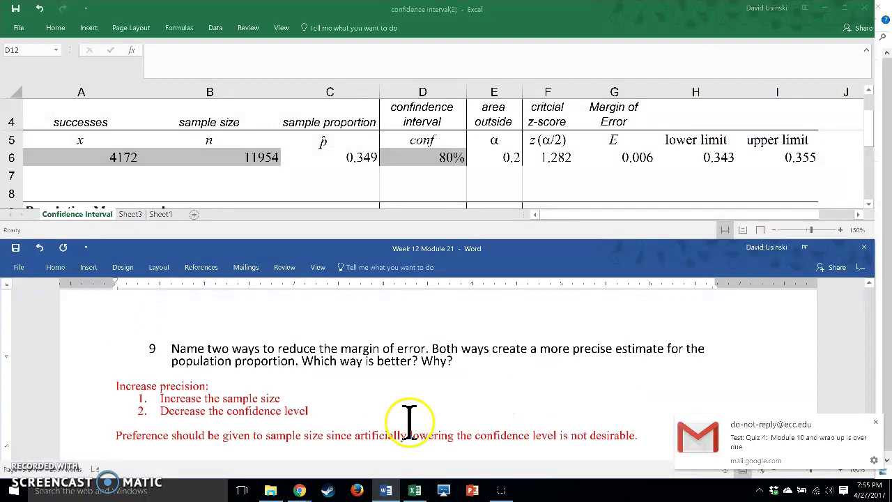